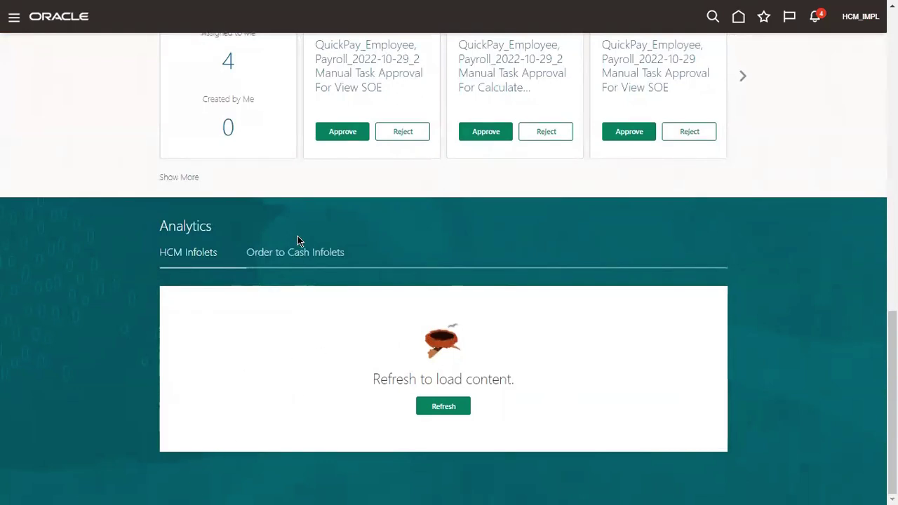
Look over the home page, from the My Client Groups quick actions and apps to the Things to Finish and Analytics sections
{"action": "scroll", "coordinate": [298, 239], "scroll_direction": "up", "scroll_amount": 10}
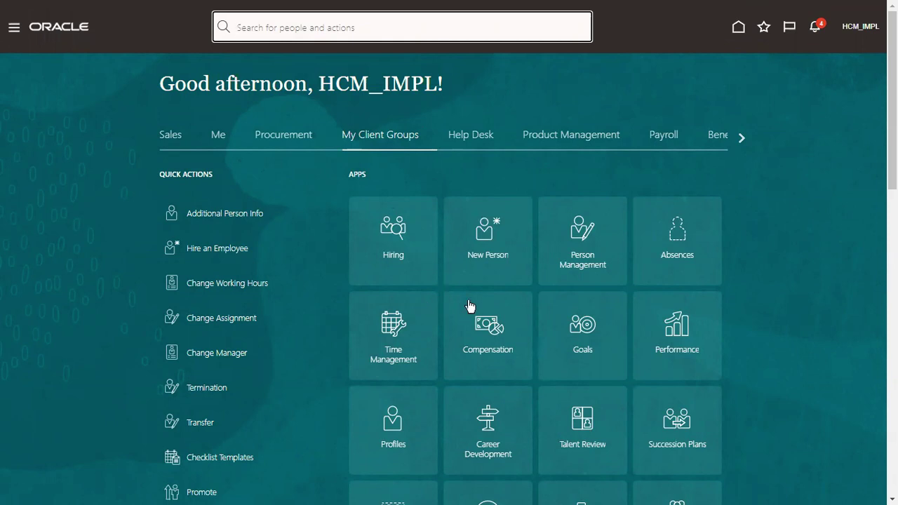
{"action": "scroll", "coordinate": [470, 306], "scroll_direction": "down", "scroll_amount": 15}
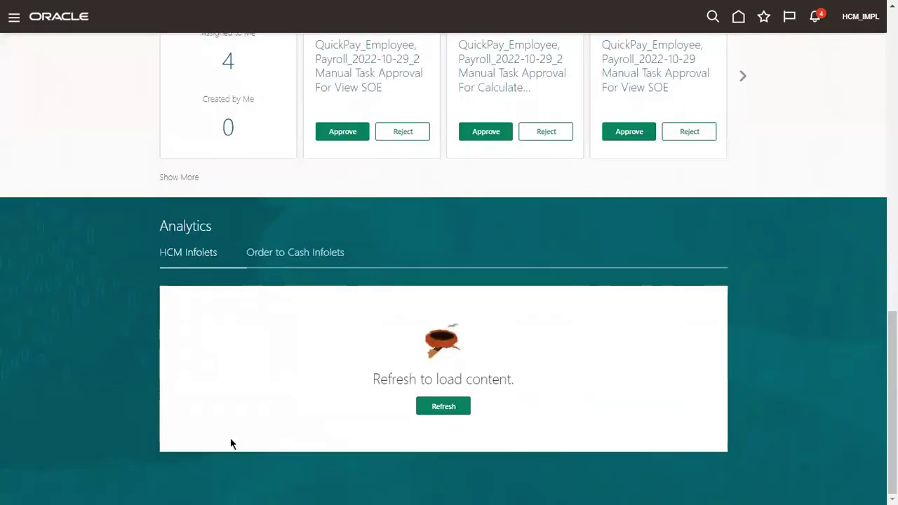
{"action": "scroll", "coordinate": [463, 323], "scroll_direction": "up", "scroll_amount": 2}
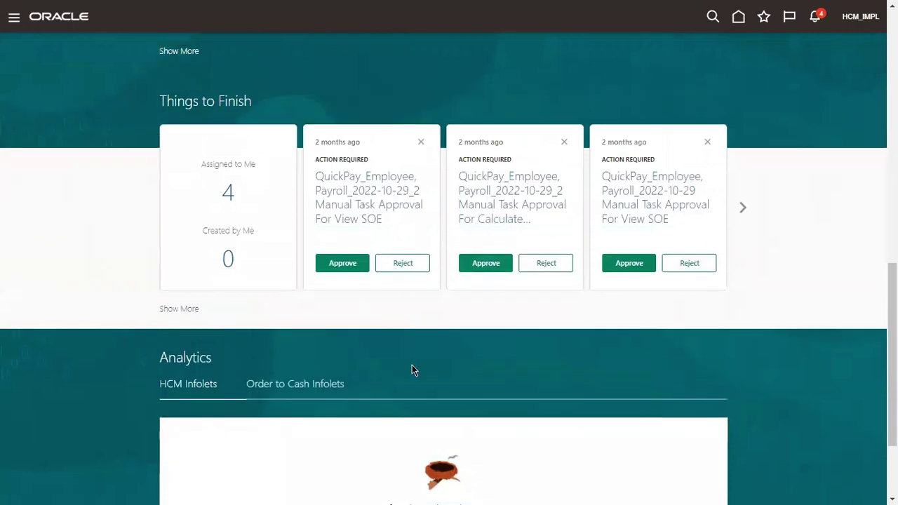
{"action": "scroll", "coordinate": [442, 310], "scroll_direction": "up", "scroll_amount": 8}
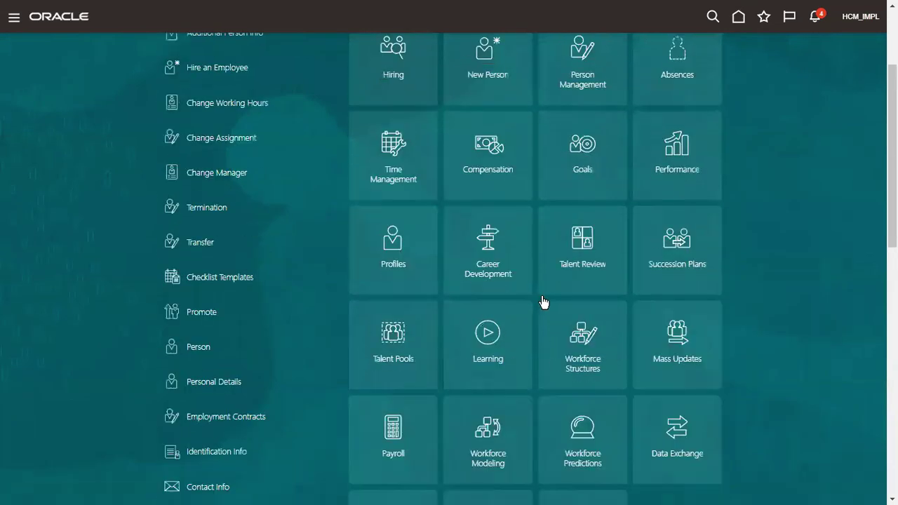
{"action": "scroll", "coordinate": [544, 302], "scroll_direction": "up", "scroll_amount": 2}
{"action": "scroll", "coordinate": [544, 303], "scroll_direction": "up", "scroll_amount": 2}
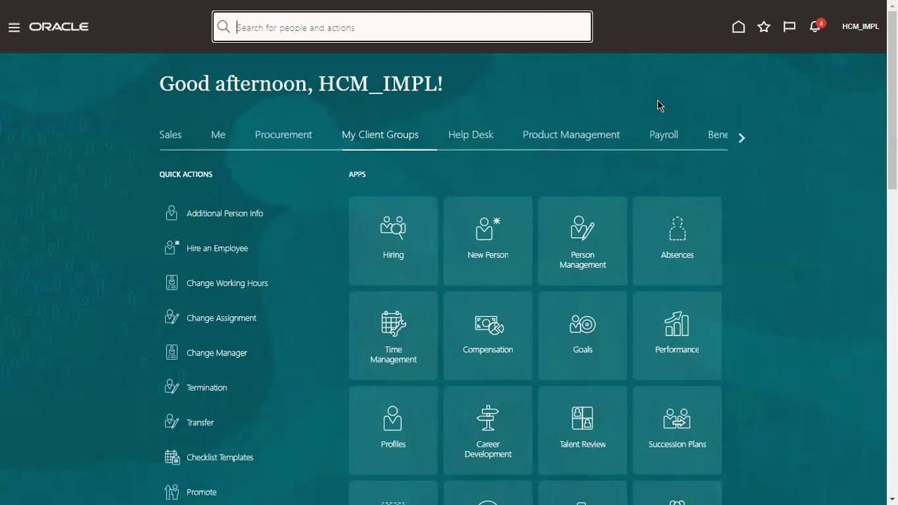
{"action": "scroll", "coordinate": [381, 280], "scroll_direction": "down", "scroll_amount": 3}
{"action": "scroll", "coordinate": [523, 122], "scroll_direction": "up", "scroll_amount": 3}
{"action": "scroll", "coordinate": [523, 123], "scroll_direction": "up", "scroll_amount": 1}
{"action": "scroll", "coordinate": [556, 231], "scroll_direction": "down", "scroll_amount": 1}
{"action": "scroll", "coordinate": [556, 230], "scroll_direction": "down", "scroll_amount": 8}
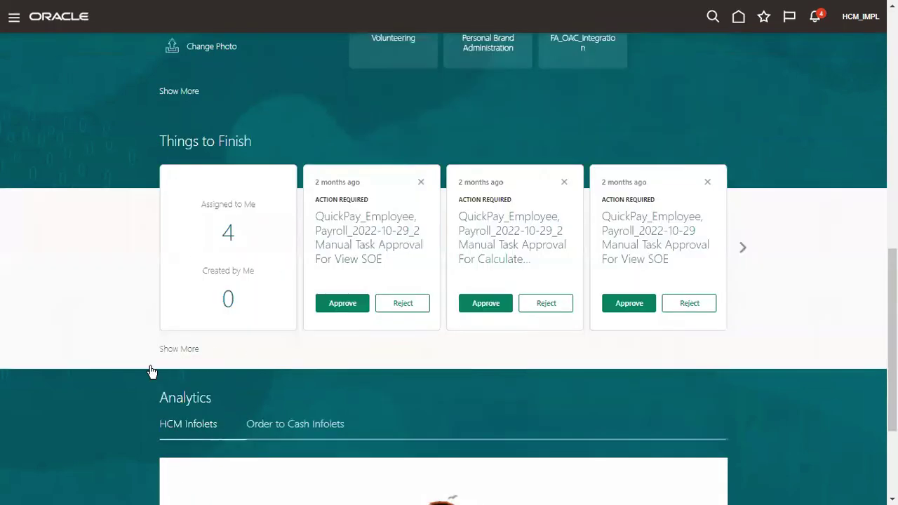
{"action": "scroll", "coordinate": [351, 325], "scroll_direction": "down", "scroll_amount": 4}
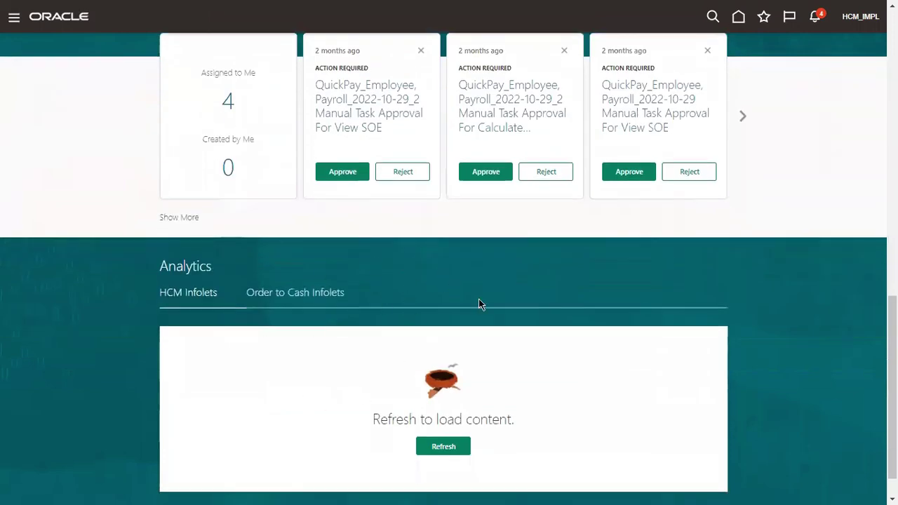
{"action": "scroll", "coordinate": [479, 304], "scroll_direction": "up", "scroll_amount": 10}
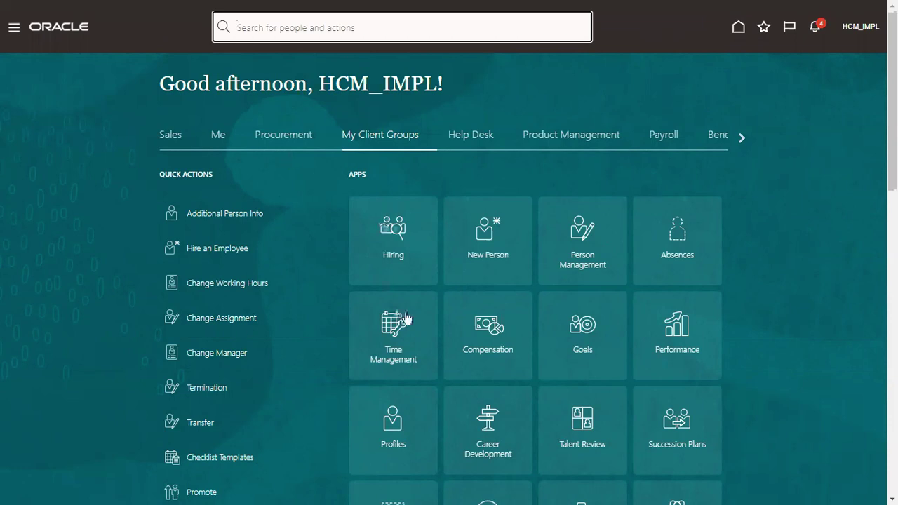
{"action": "scroll", "coordinate": [406, 319], "scroll_direction": "down", "scroll_amount": 15}
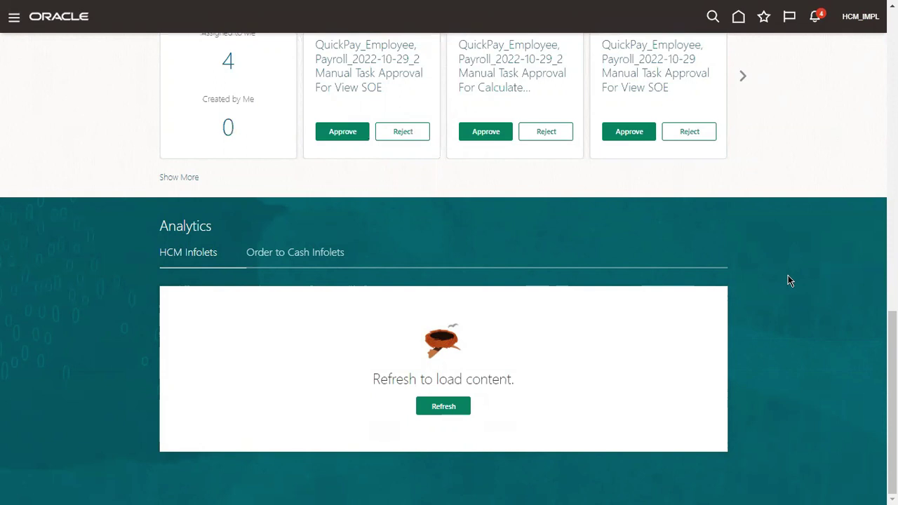
{"action": "scroll", "coordinate": [789, 277], "scroll_direction": "up", "scroll_amount": 6}
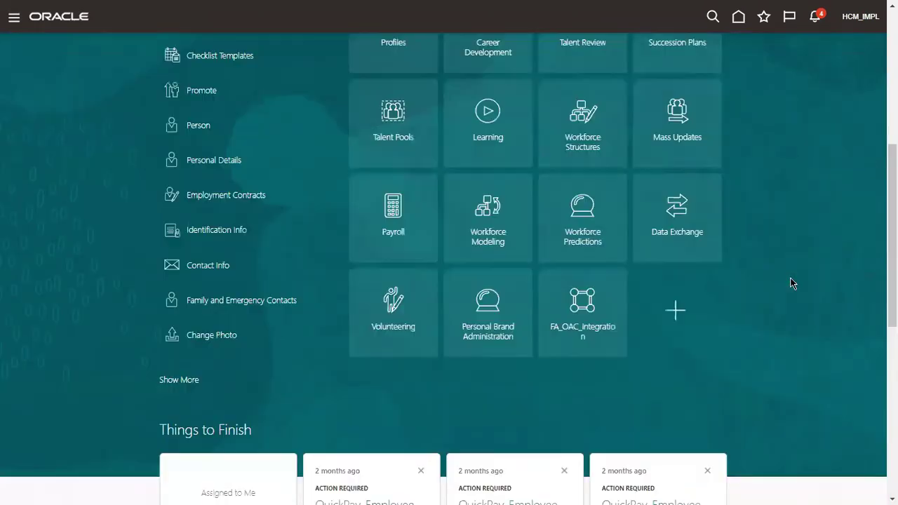
{"action": "scroll", "coordinate": [792, 283], "scroll_direction": "up", "scroll_amount": 5}
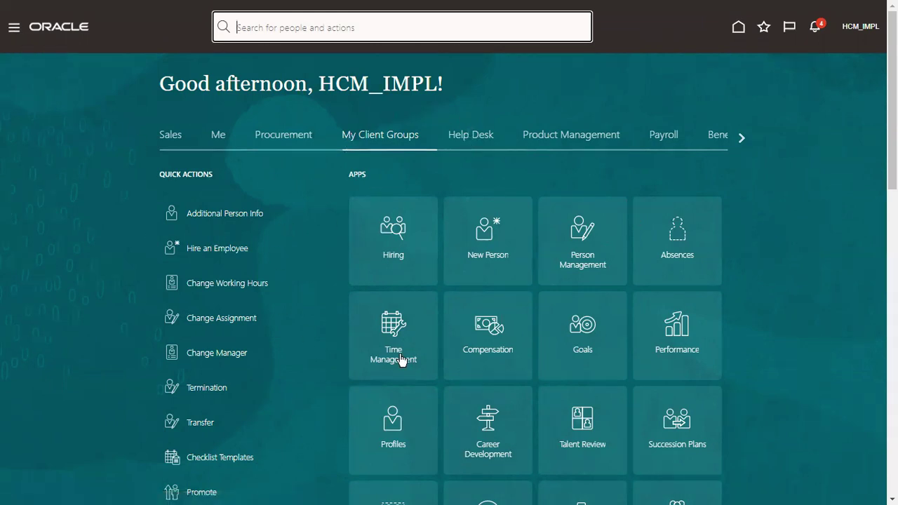
Open the Announcements page from the Tools group of apps
{"action": "left_click", "coordinate": [744, 135]}
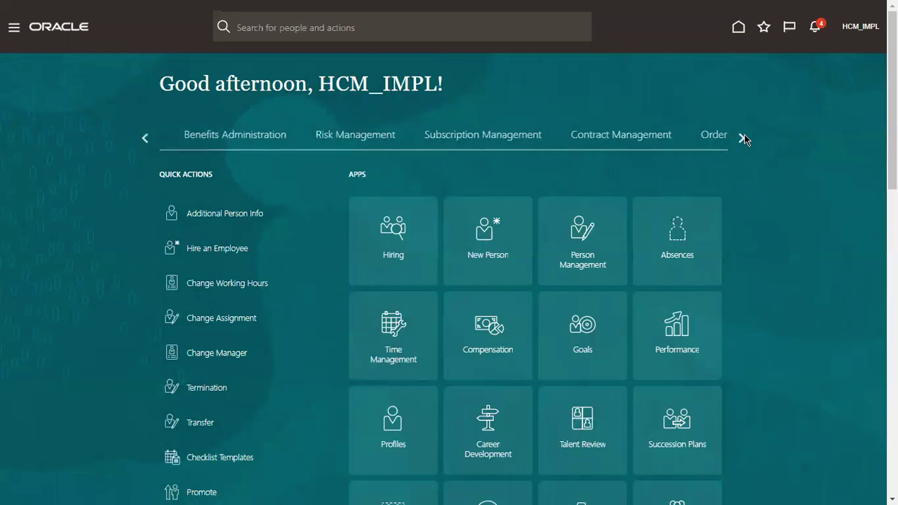
{"action": "left_click", "coordinate": [745, 135]}
{"action": "left_click", "coordinate": [745, 135]}
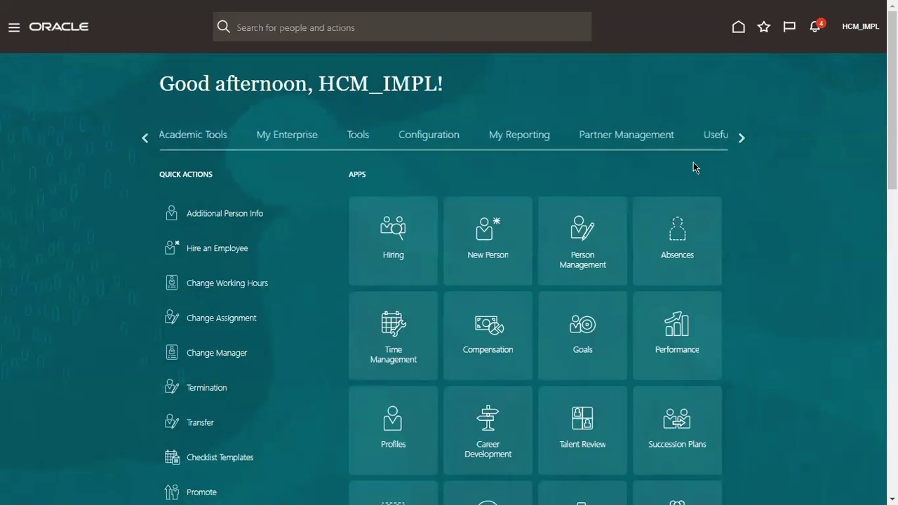
{"action": "left_click", "coordinate": [351, 139]}
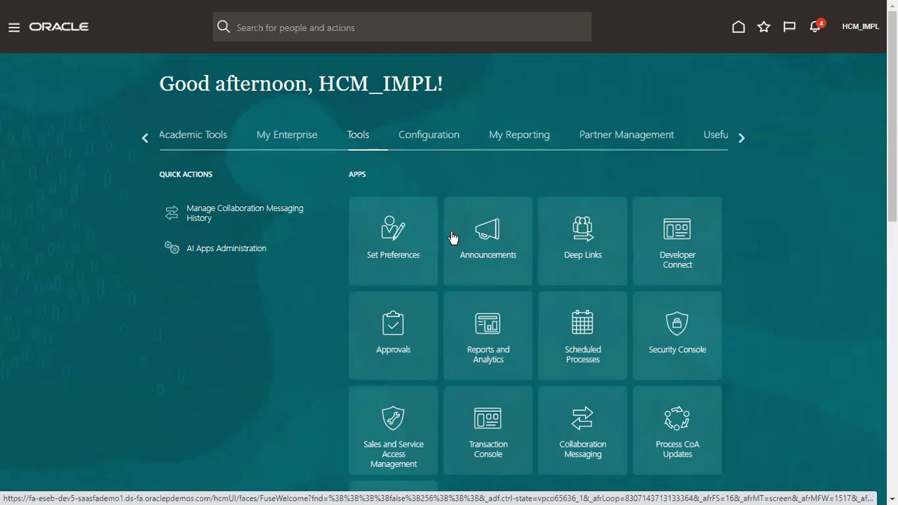
{"action": "left_click", "coordinate": [484, 241]}
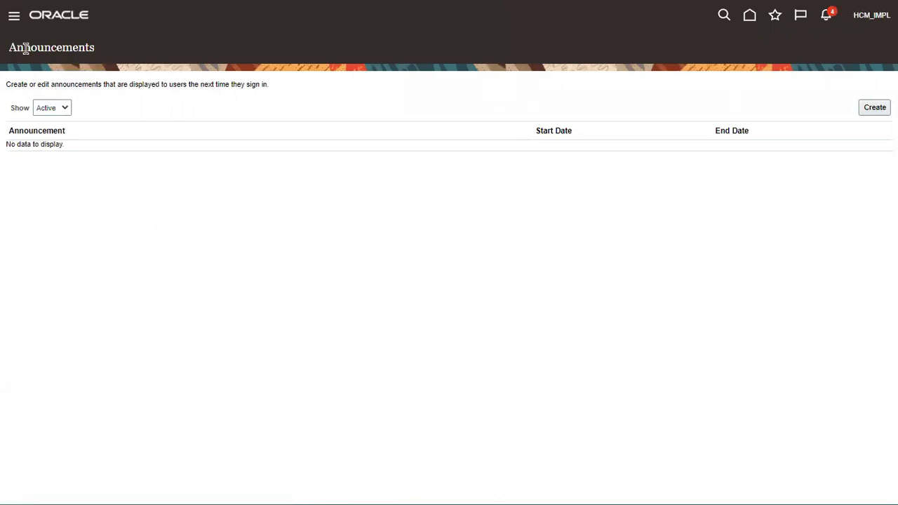
{"action": "left_click_drag", "start_coordinate": [17, 47], "coordinate": [92, 55]}
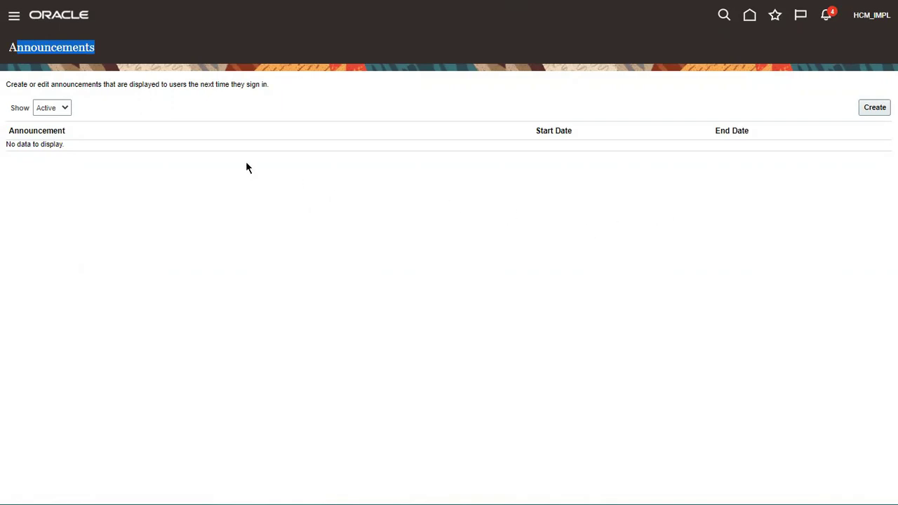
{"action": "left_click_drag", "start_coordinate": [246, 167], "coordinate": [11, 43]}
Create a new announcement with the subject "Covid 19 - Safety Precautions"
{"action": "left_click", "coordinate": [874, 109]}
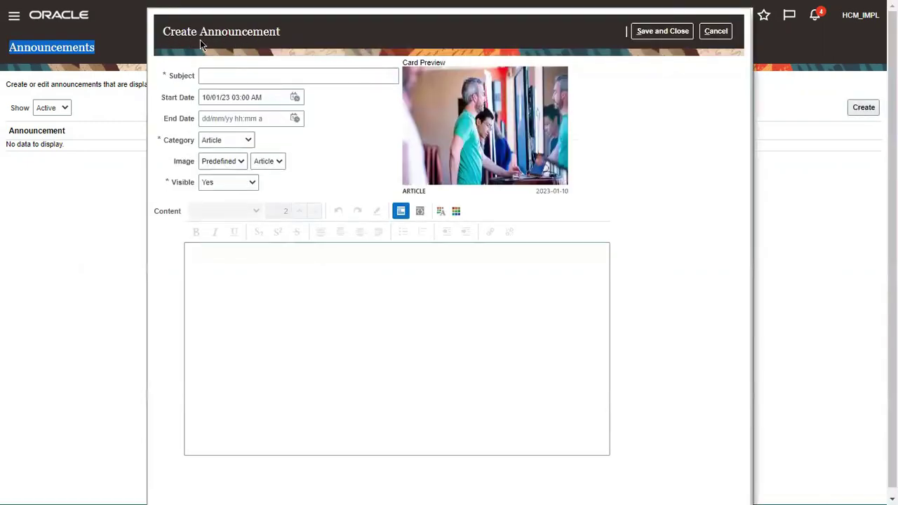
{"action": "left_click", "coordinate": [222, 77]}
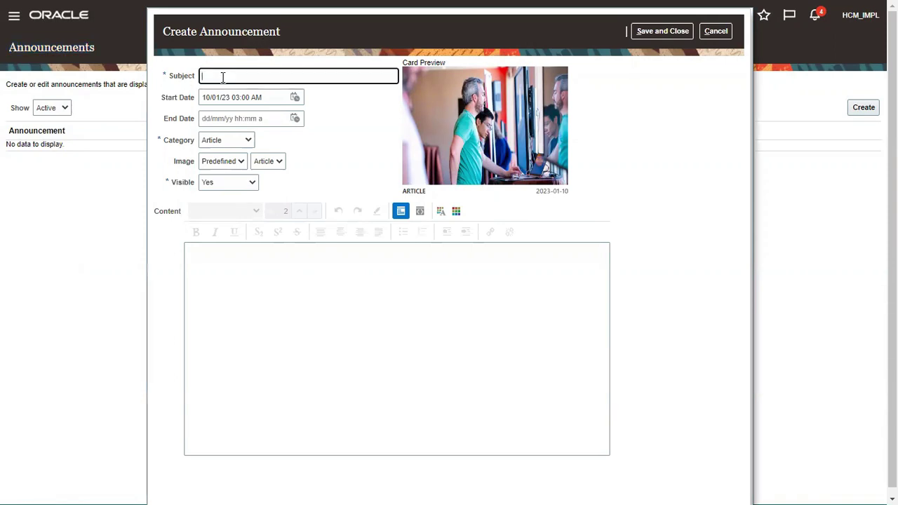
{"action": "type", "text": "Covid 19 - Safety Precautions"}
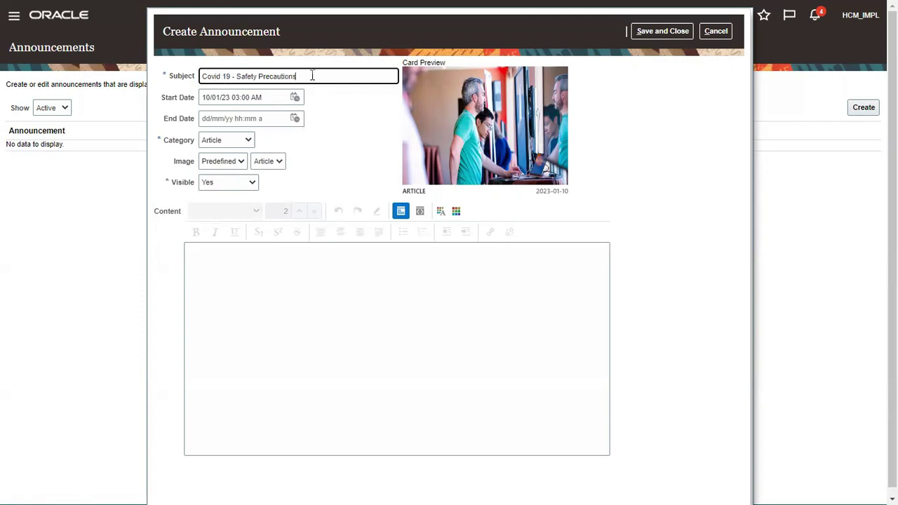
{"action": "left_click_drag", "start_coordinate": [311, 75], "coordinate": [200, 78]}
{"action": "left_click", "coordinate": [328, 131]}
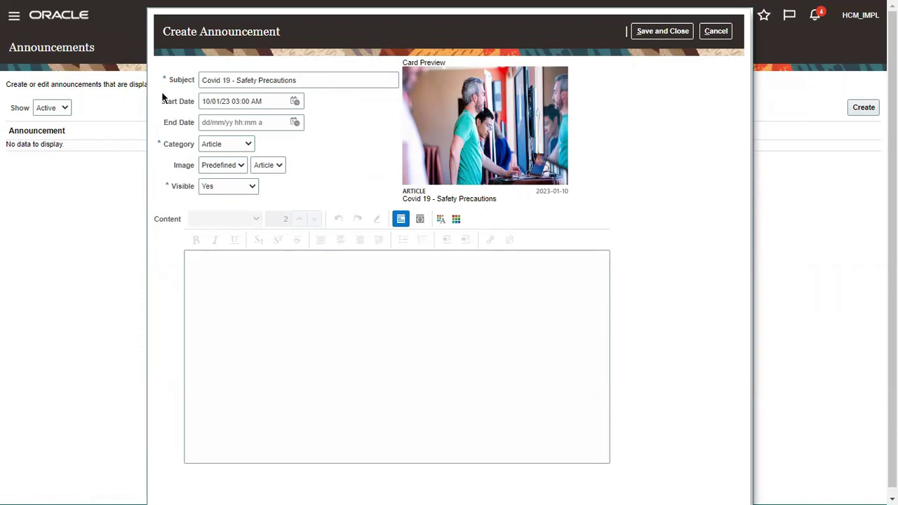
Set the announcement's start date to 1 January 2023
{"action": "left_click_drag", "start_coordinate": [162, 100], "coordinate": [193, 125]}
{"action": "left_click_drag", "start_coordinate": [309, 78], "coordinate": [200, 99]}
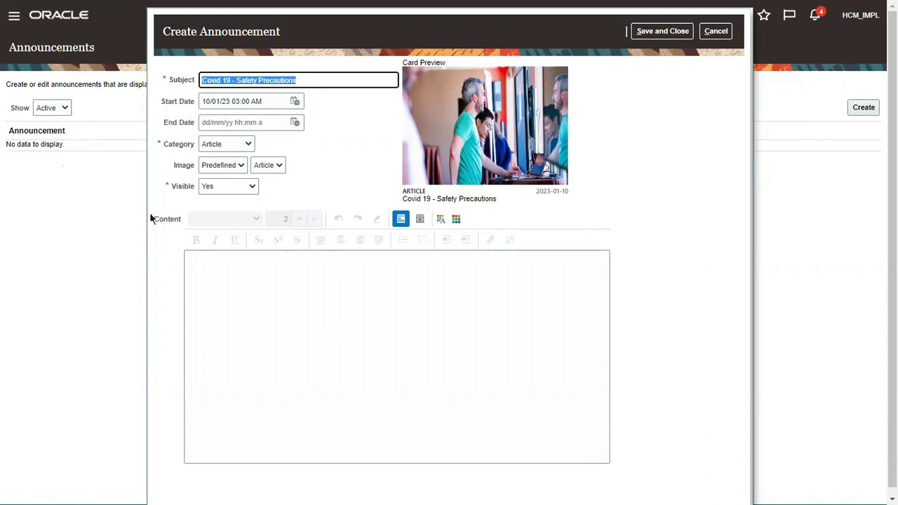
{"action": "left_click", "coordinate": [295, 102]}
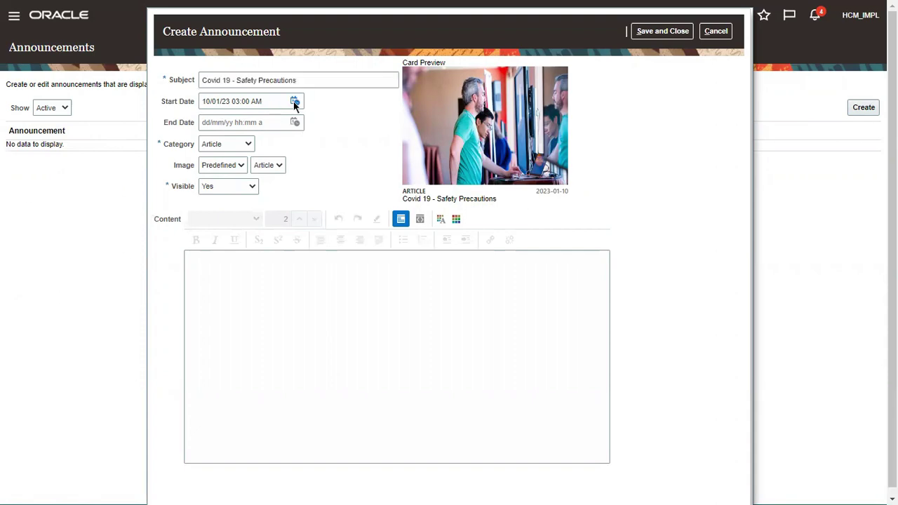
{"action": "left_click", "coordinate": [314, 180]}
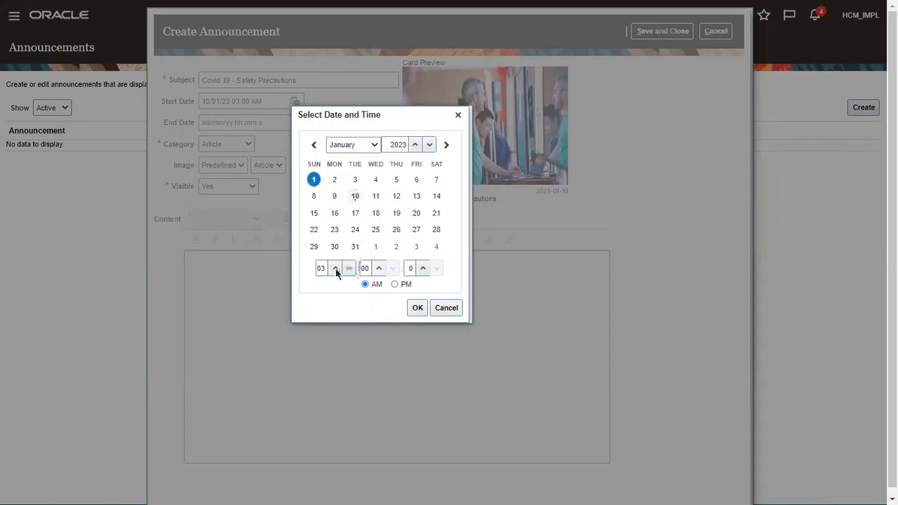
{"action": "left_click", "coordinate": [417, 309]}
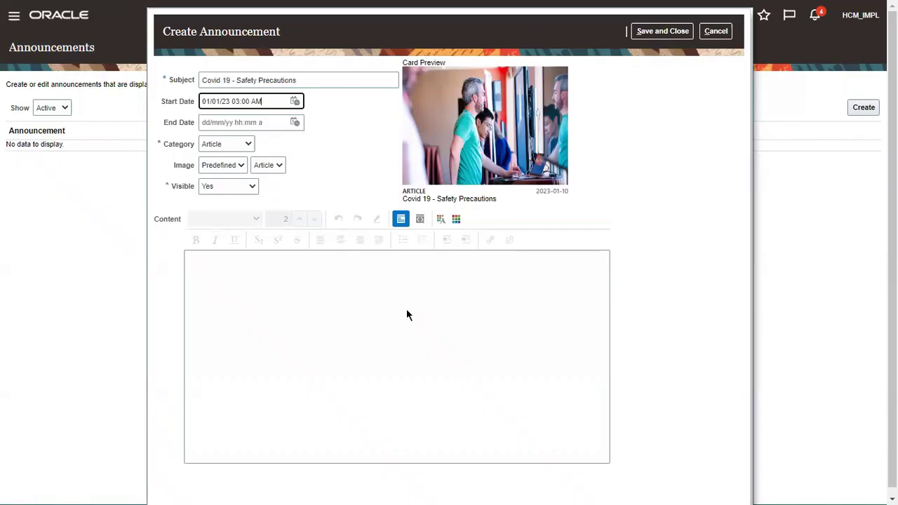
Set the announcement's end date to 31 January 2023
{"action": "left_click", "coordinate": [296, 122]}
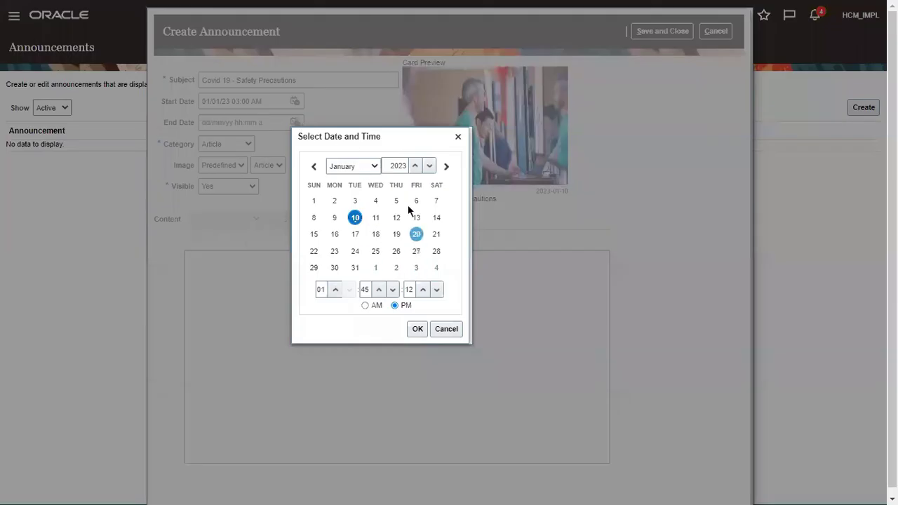
{"action": "left_click", "coordinate": [354, 269]}
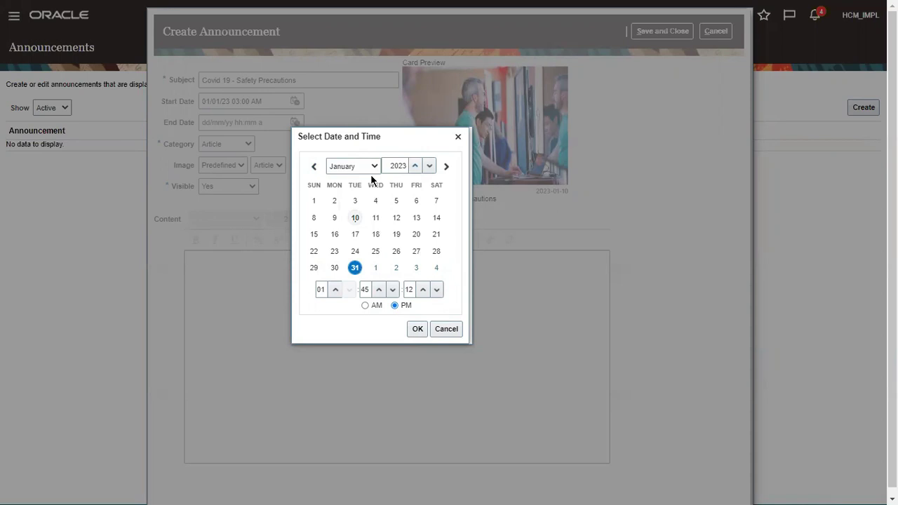
{"action": "left_click", "coordinate": [321, 290]}
{"action": "double_click", "coordinate": [321, 290]}
{"action": "left_click", "coordinate": [417, 329]}
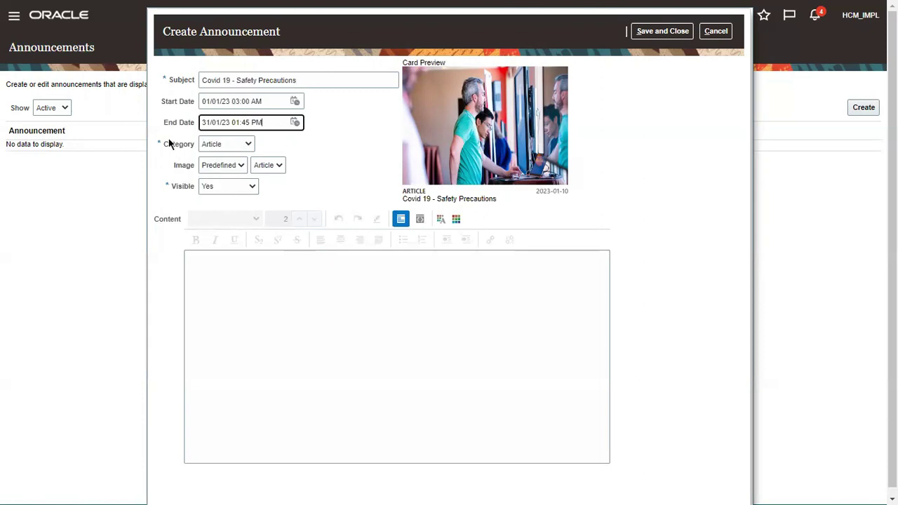
Set the category to User-Defined and copy the subject text "Covid 19 - Safety Precautions" in as its name
{"action": "left_click_drag", "start_coordinate": [162, 144], "coordinate": [228, 141]}
{"action": "left_click", "coordinate": [228, 141]}
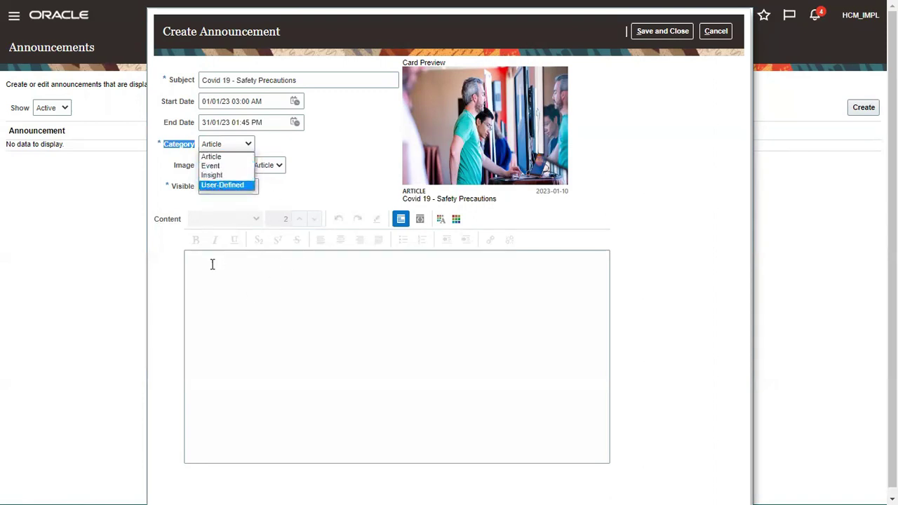
{"action": "left_click", "coordinate": [217, 186]}
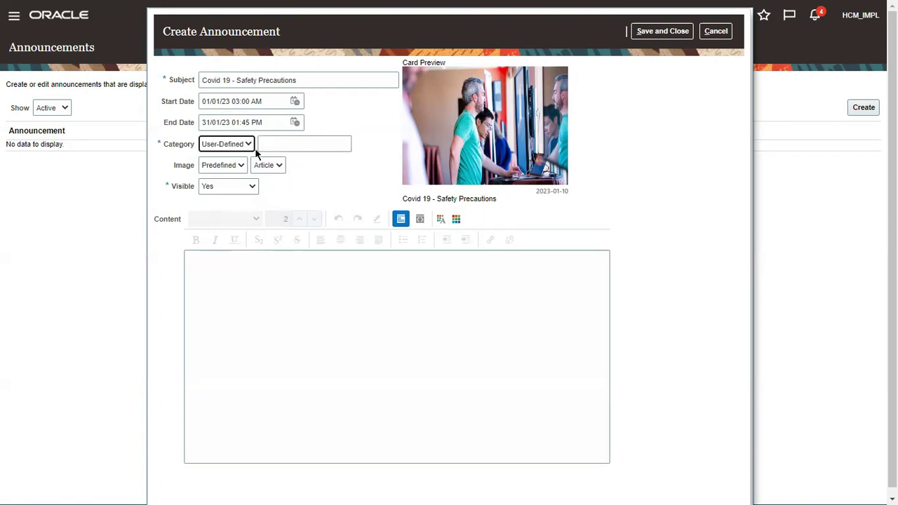
{"action": "left_click", "coordinate": [263, 144]}
{"action": "left_click_drag", "start_coordinate": [303, 79], "coordinate": [195, 83]}
{"action": "key", "text": "ctrl+c"}
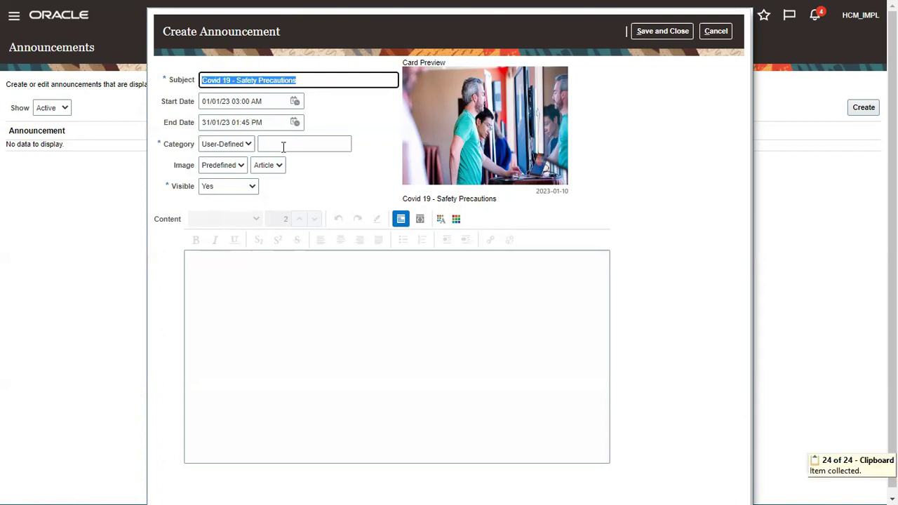
{"action": "left_click", "coordinate": [283, 143]}
{"action": "key", "text": "ctrl+v"}
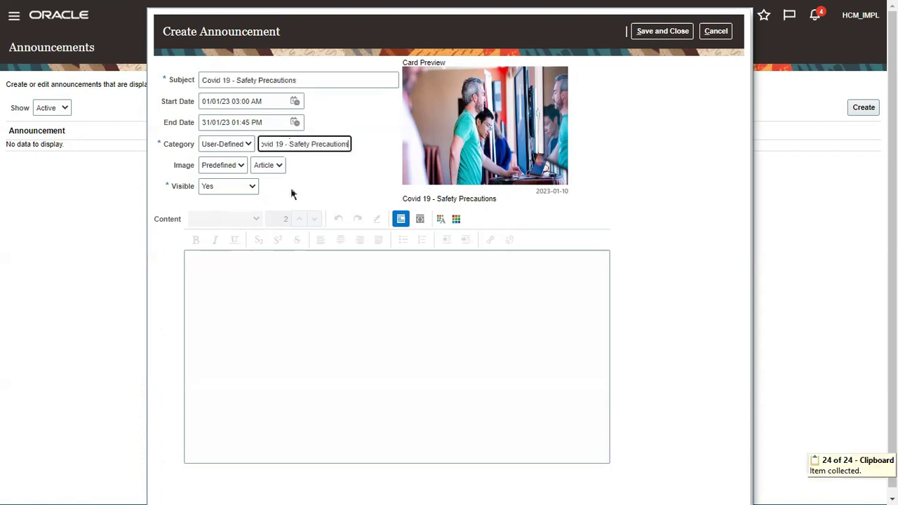
{"action": "left_click", "coordinate": [291, 292]}
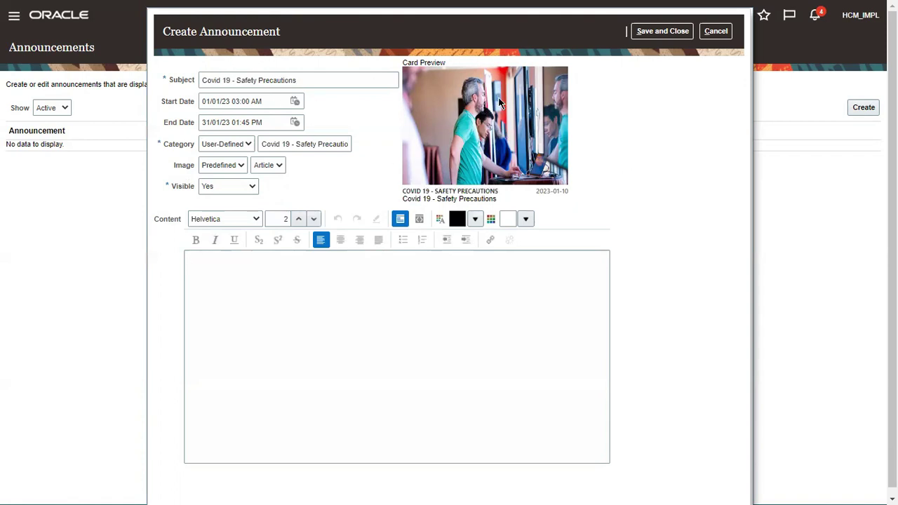
Set the announcement's image source to File and upload 2_Fresh-Air.png from the Downloads folder
{"action": "left_click", "coordinate": [238, 167]}
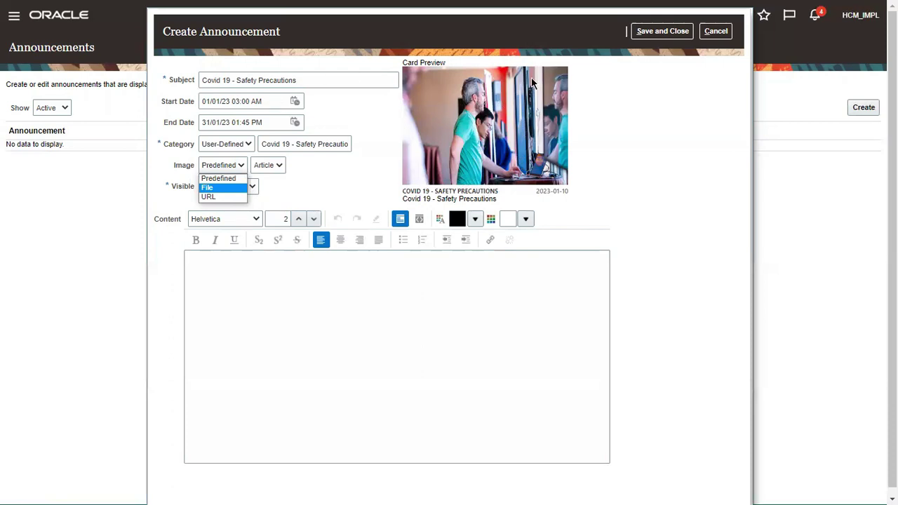
{"action": "left_click", "coordinate": [207, 189]}
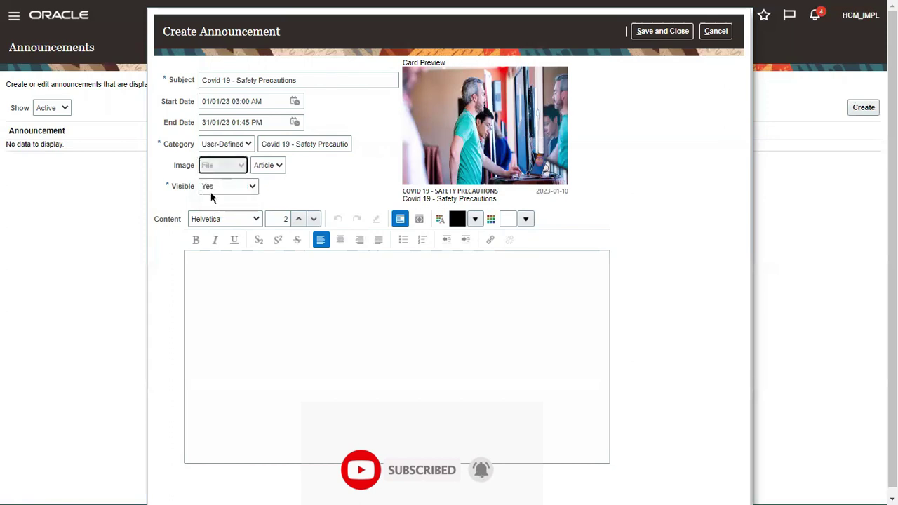
{"action": "left_click", "coordinate": [268, 165]}
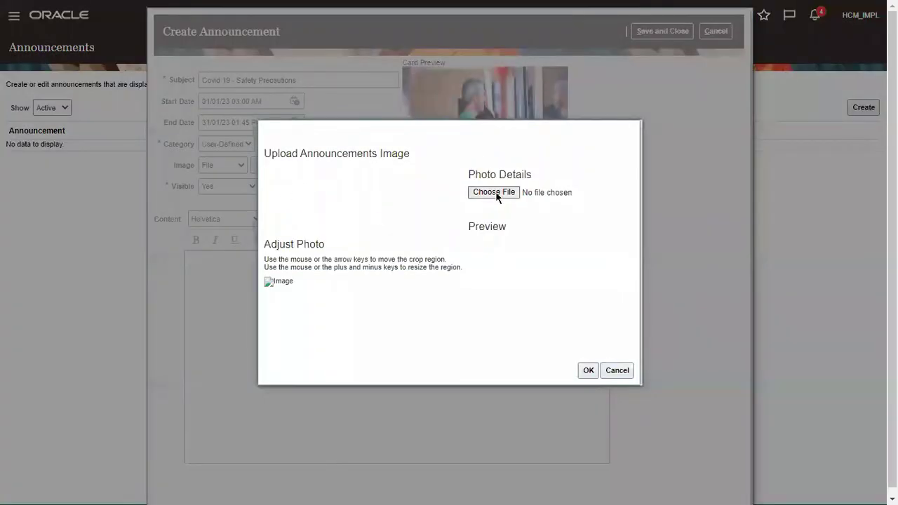
{"action": "left_click", "coordinate": [503, 194]}
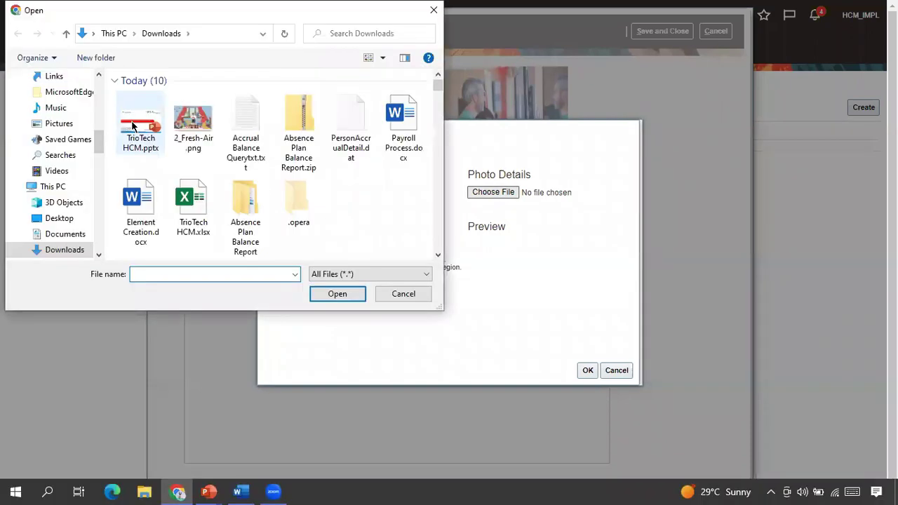
{"action": "left_click", "coordinate": [193, 121]}
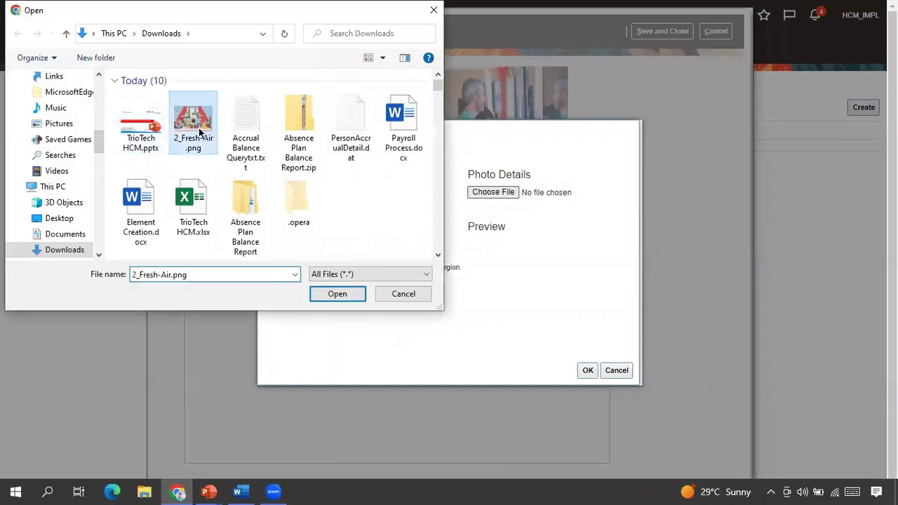
{"action": "left_click", "coordinate": [338, 294]}
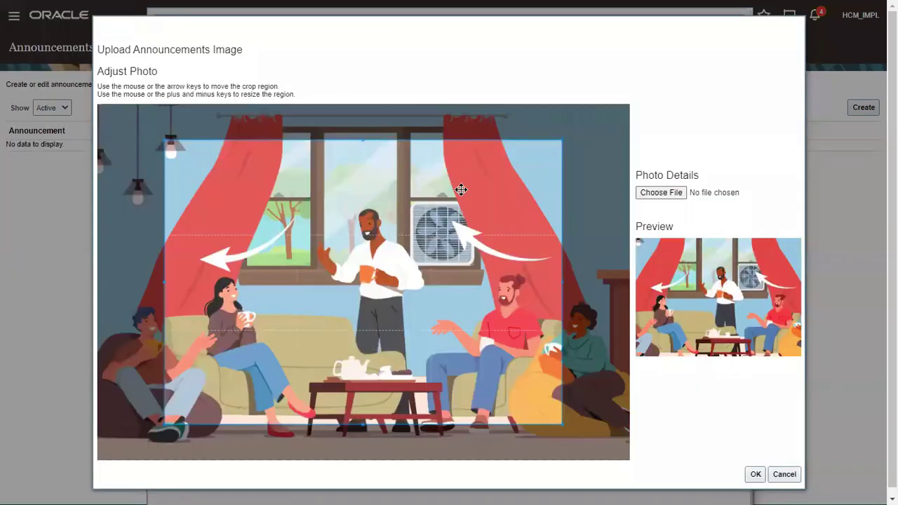
Enlarge the crop region to the picture's full height and nearly its full width, and accept the announcement image
{"action": "left_click_drag", "start_coordinate": [265, 200], "coordinate": [198, 163]}
{"action": "left_click_drag", "start_coordinate": [498, 390], "coordinate": [642, 452]}
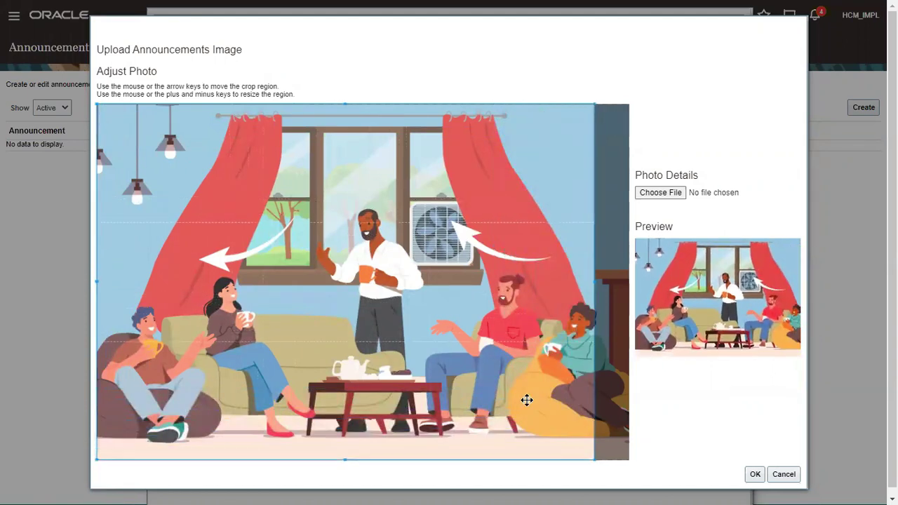
{"action": "left_click", "coordinate": [755, 476]}
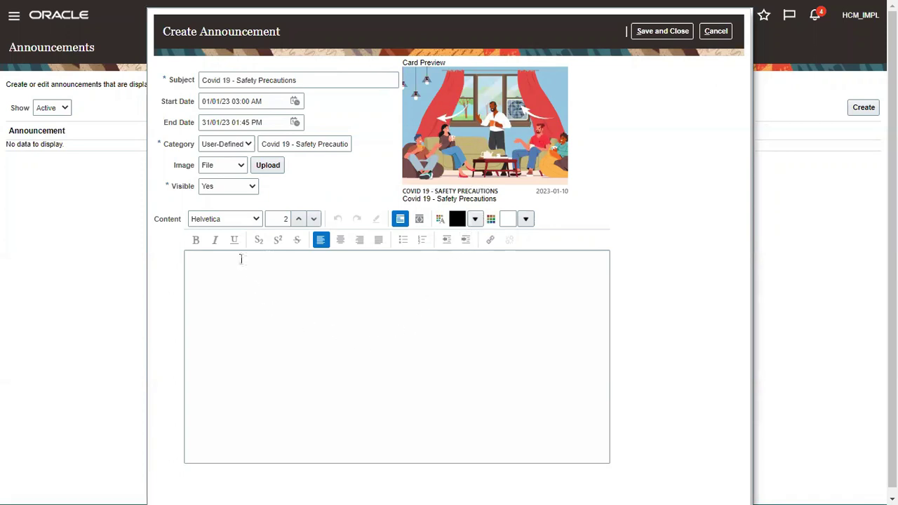
Set the announcement's visibility to EL Expression and open its expression editor, closing it without entering an expression
{"action": "left_click_drag", "start_coordinate": [173, 186], "coordinate": [195, 188]}
{"action": "left_click", "coordinate": [214, 187]}
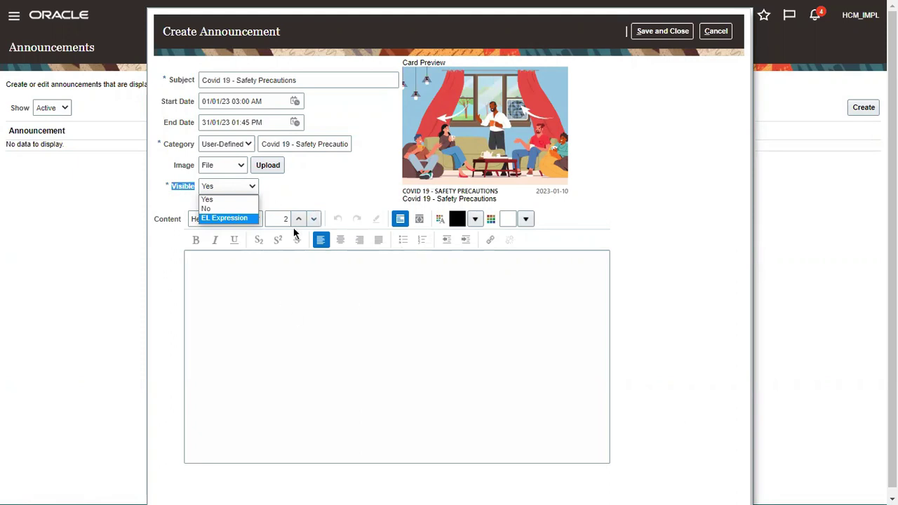
{"action": "left_click", "coordinate": [170, 196]}
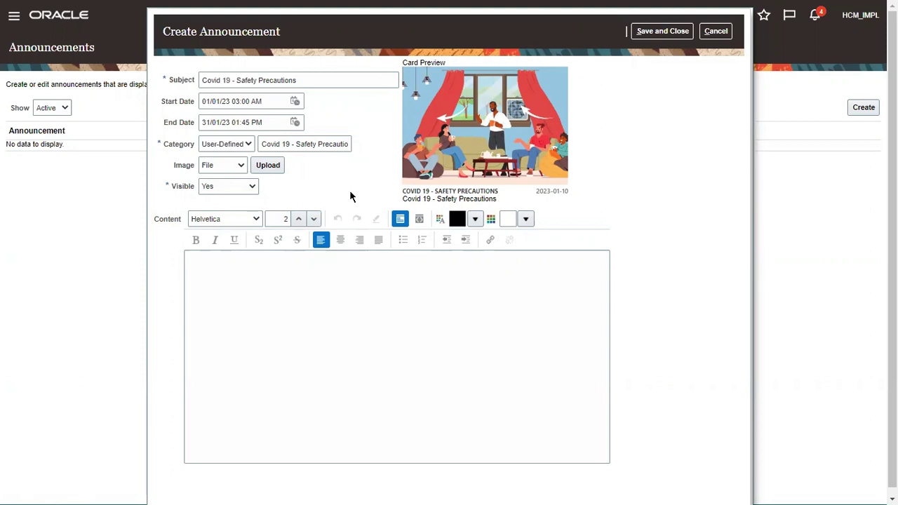
{"action": "left_click", "coordinate": [229, 186]}
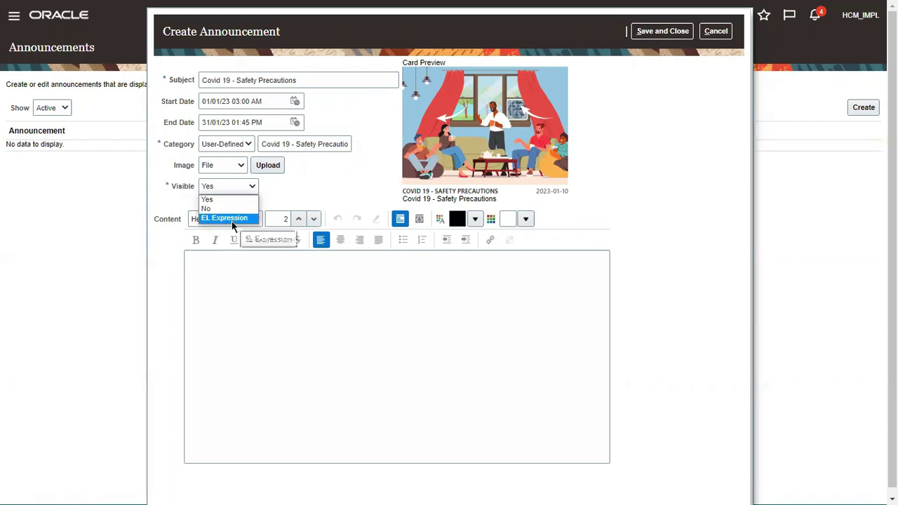
{"action": "left_click", "coordinate": [231, 219]}
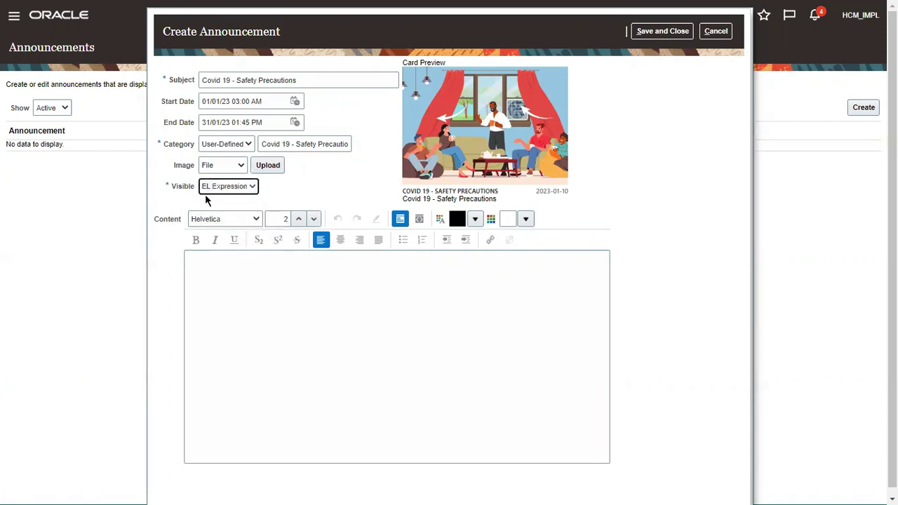
{"action": "left_click", "coordinate": [267, 187]}
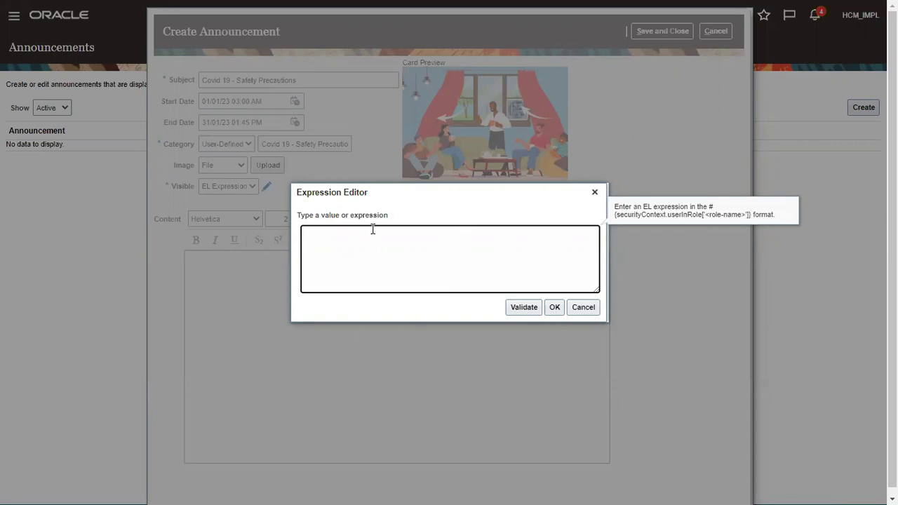
{"action": "left_click", "coordinate": [594, 192]}
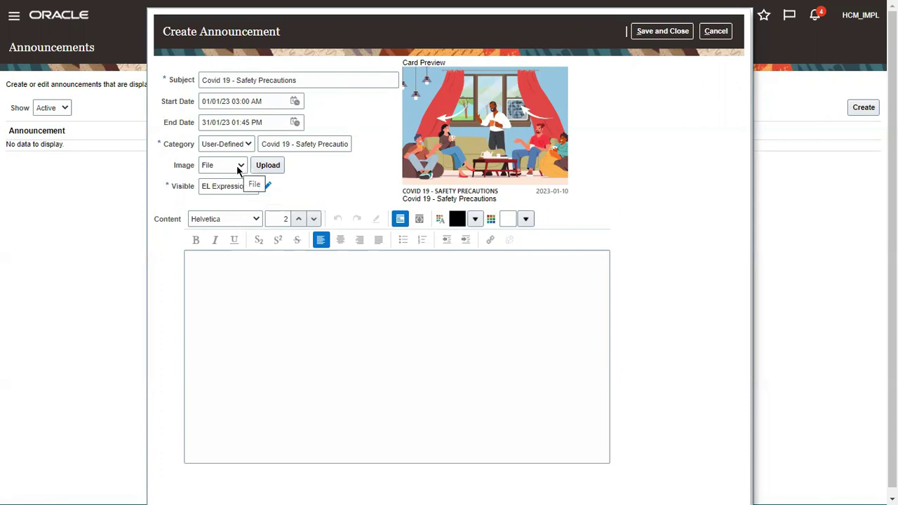
Set the announcement's visibility back to Yes
{"action": "left_click", "coordinate": [215, 188]}
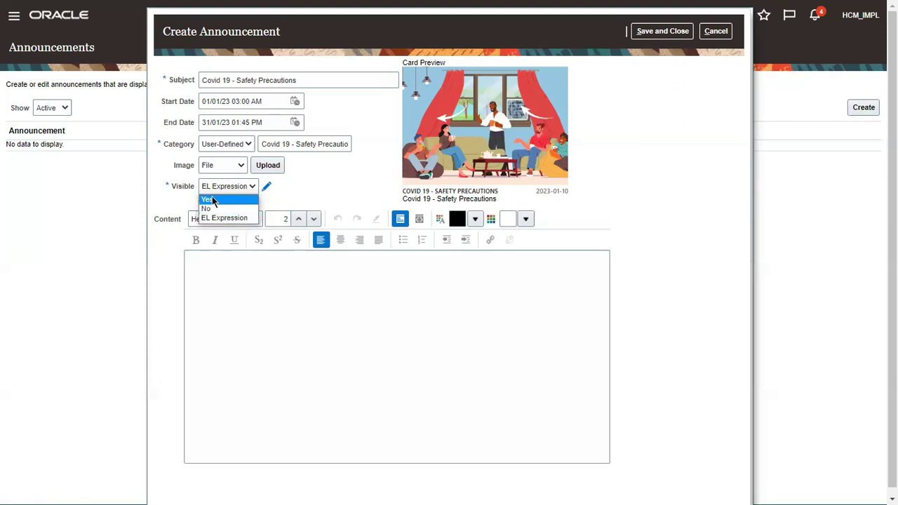
{"action": "left_click", "coordinate": [212, 197]}
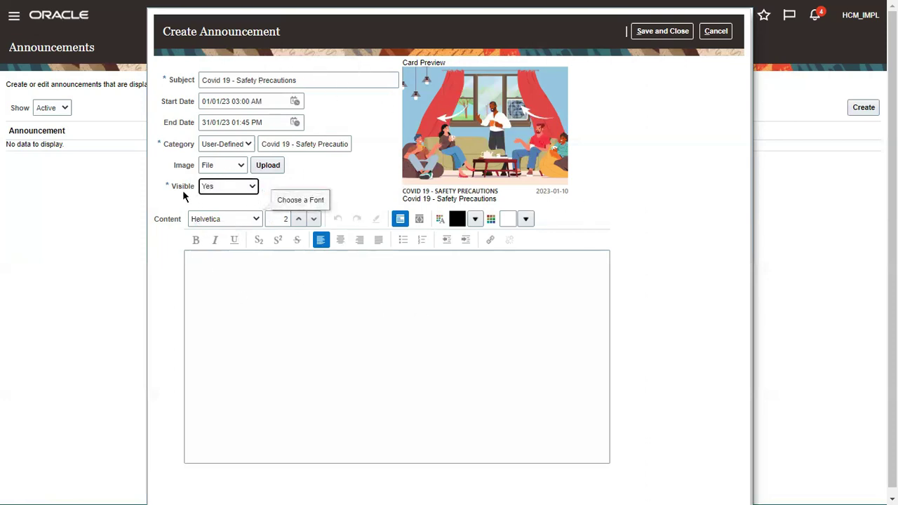
{"action": "left_click_drag", "start_coordinate": [171, 188], "coordinate": [188, 194]}
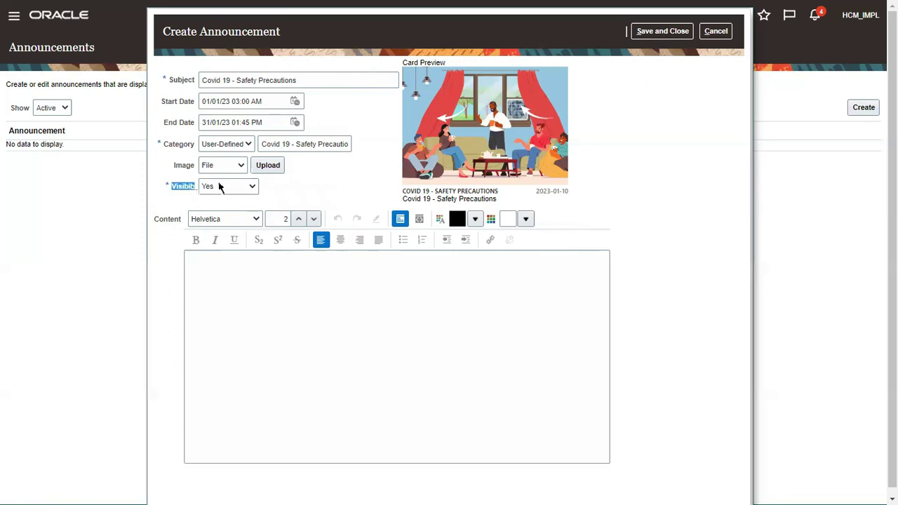
{"action": "key", "text": "Tab"}
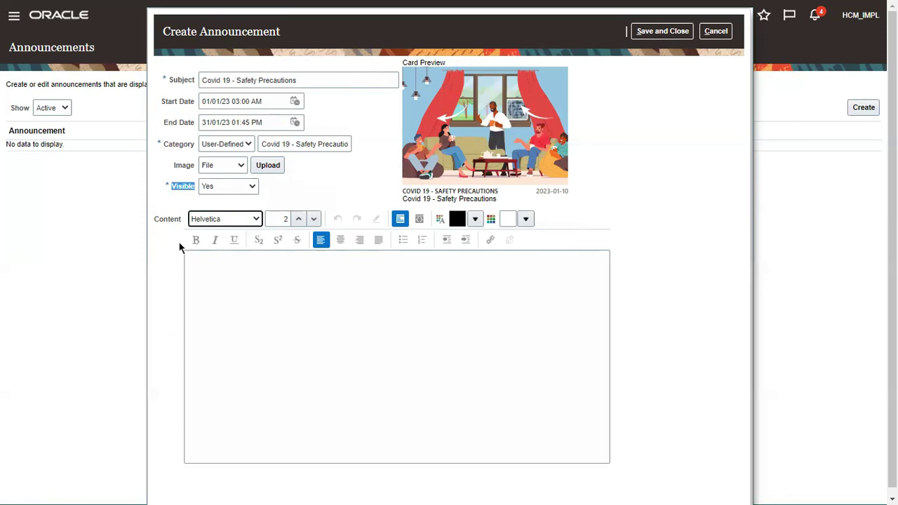
Switch to Word and copy the entire "How to Protect Yourself and Others" text from Document1
{"action": "left_click", "coordinate": [221, 278]}
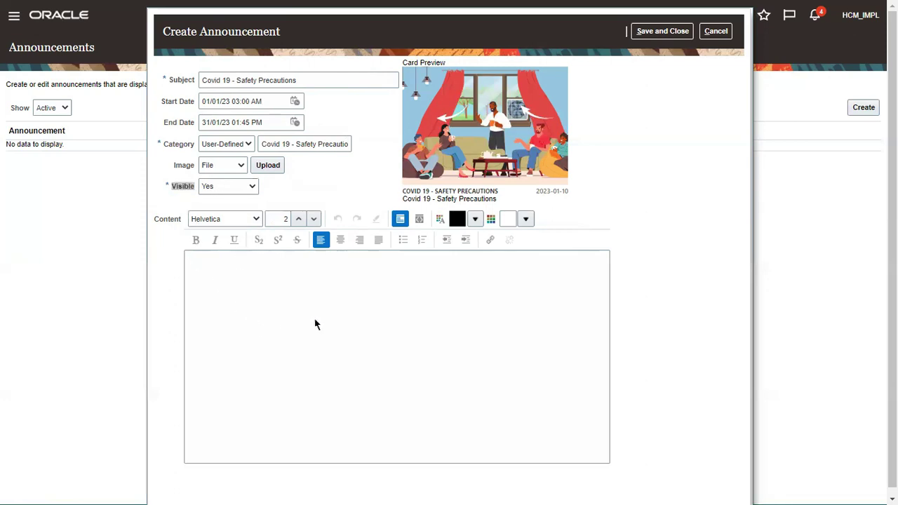
{"action": "key", "text": "alt+Tab"}
{"action": "key", "text": "Tab"}
{"action": "key", "text": "Tab"}
{"action": "key", "text": "Tab"}
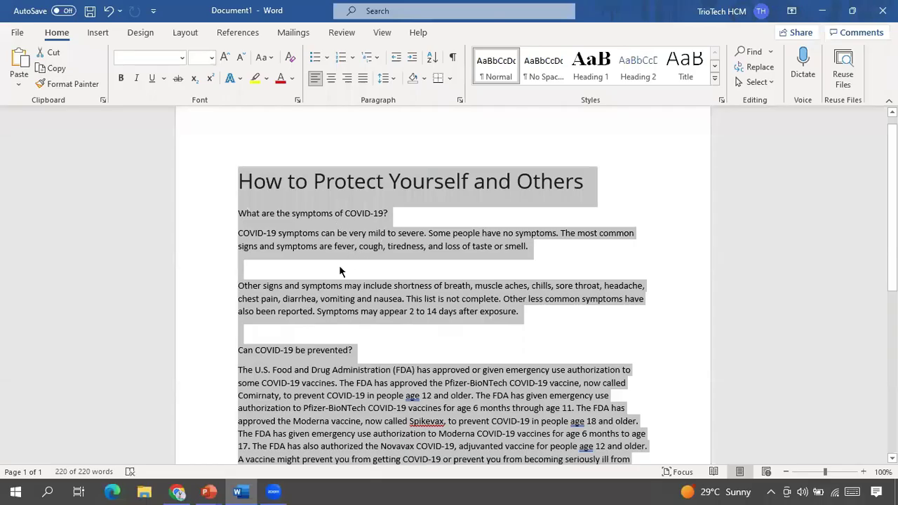
{"action": "left_click", "coordinate": [339, 271]}
{"action": "left_click_drag", "start_coordinate": [239, 174], "coordinate": [543, 267]}
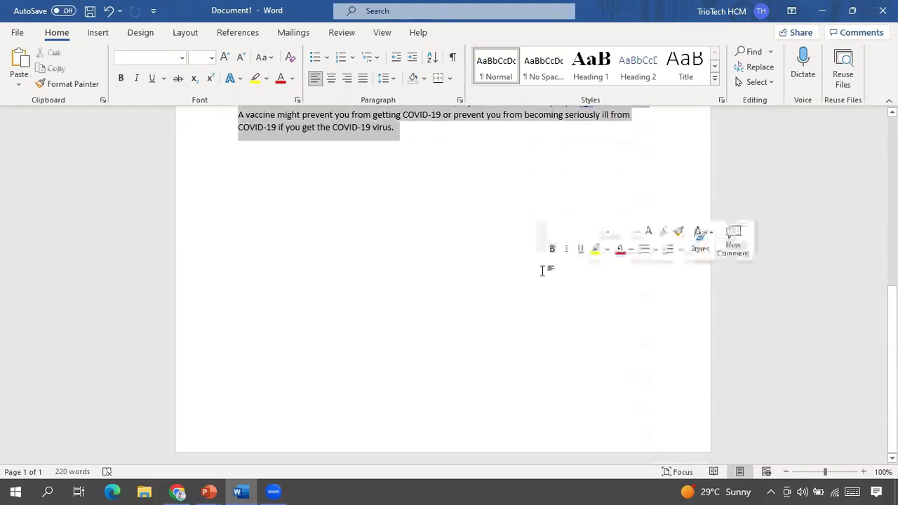
{"action": "key", "text": "ctrl+c"}
Return to the Oracle announcement in the browser and paste the copied Covid text into its content
{"action": "key", "text": "alt+Tab"}
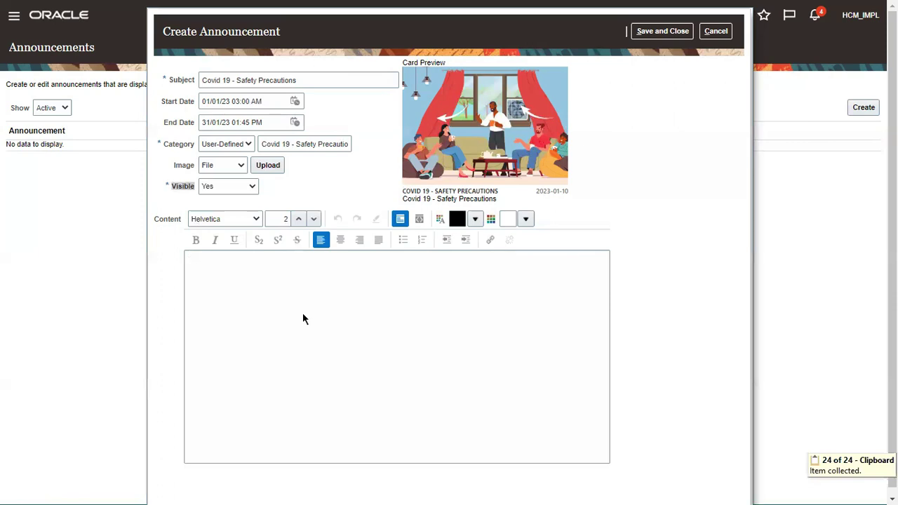
{"action": "left_click", "coordinate": [303, 319]}
{"action": "key", "text": "ctrl+v"}
{"action": "scroll", "coordinate": [294, 353], "scroll_direction": "up", "scroll_amount": 2}
Bold the content headings "What are the symptoms of COVID-19?" and "Can COVID-19 be prevented?"
{"action": "left_click_drag", "start_coordinate": [327, 300], "coordinate": [191, 296]}
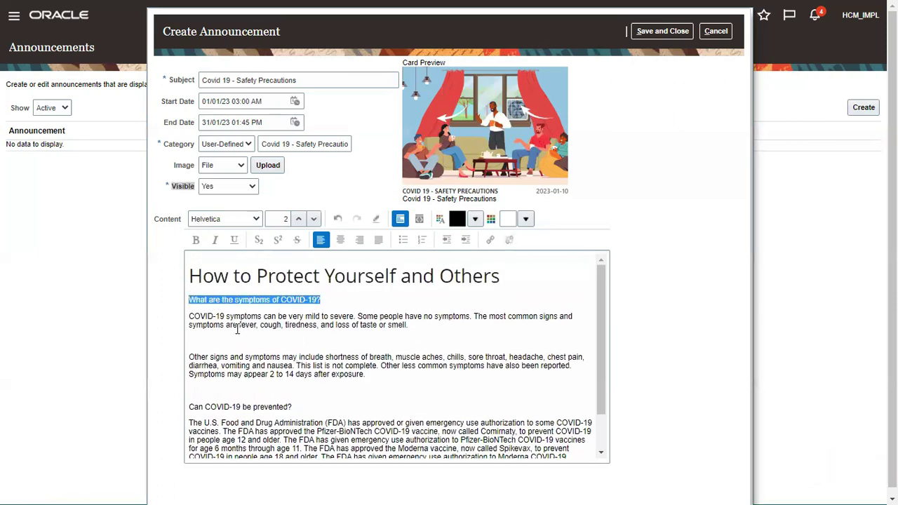
{"action": "key", "text": "ctrl+b"}
{"action": "left_click_drag", "start_coordinate": [312, 407], "coordinate": [185, 394]}
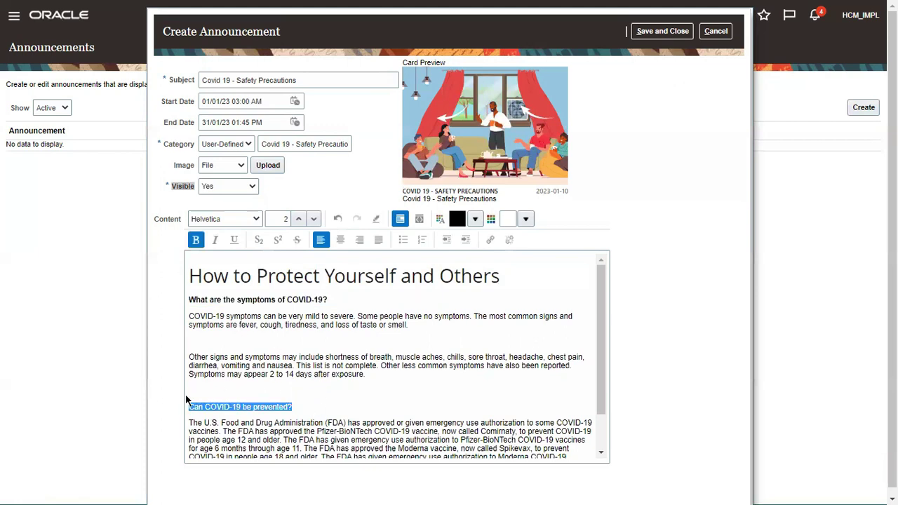
{"action": "key", "text": "ctrl+b"}
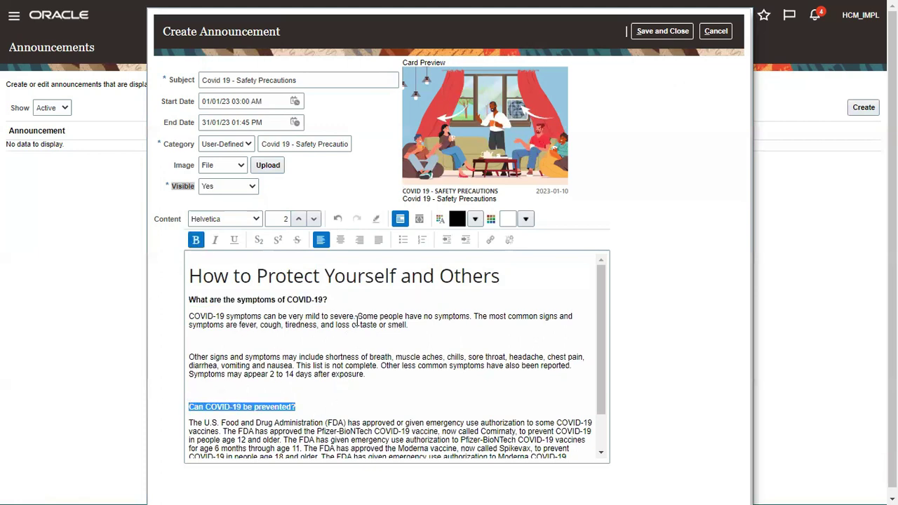
{"action": "key", "text": "Left"}
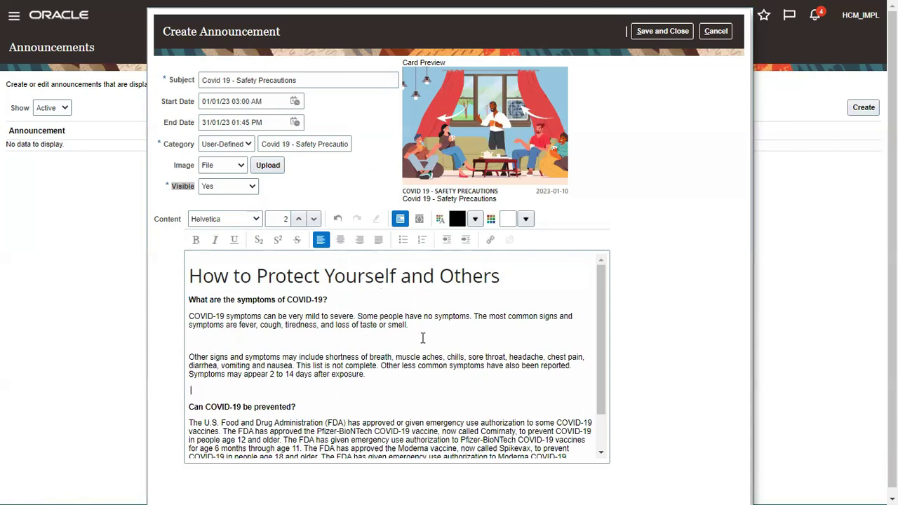
Review the announcement's content and heading formatting, and save and close the announcement
{"action": "scroll", "coordinate": [423, 338], "scroll_direction": "down", "scroll_amount": 1}
{"action": "scroll", "coordinate": [435, 329], "scroll_direction": "up", "scroll_amount": 1}
{"action": "double_click", "coordinate": [195, 414]}
{"action": "left_click_drag", "start_coordinate": [332, 302], "coordinate": [187, 300]}
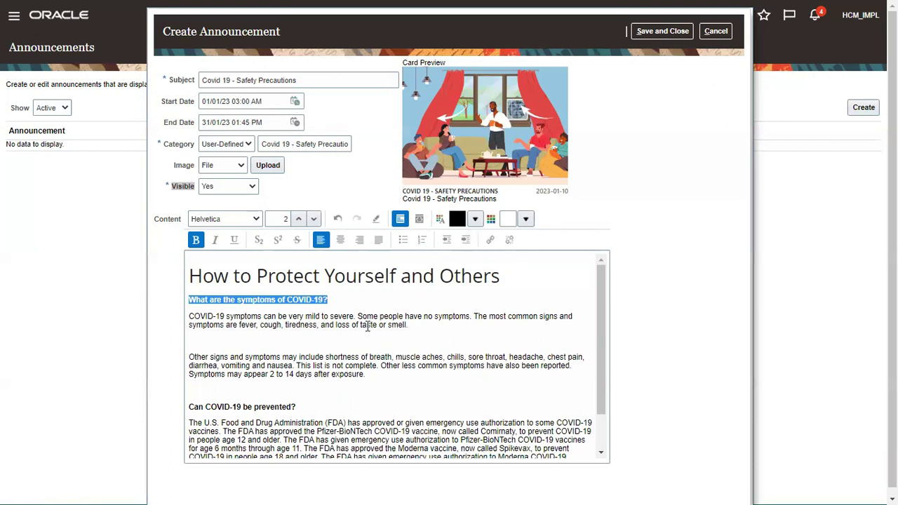
{"action": "left_click", "coordinate": [678, 323]}
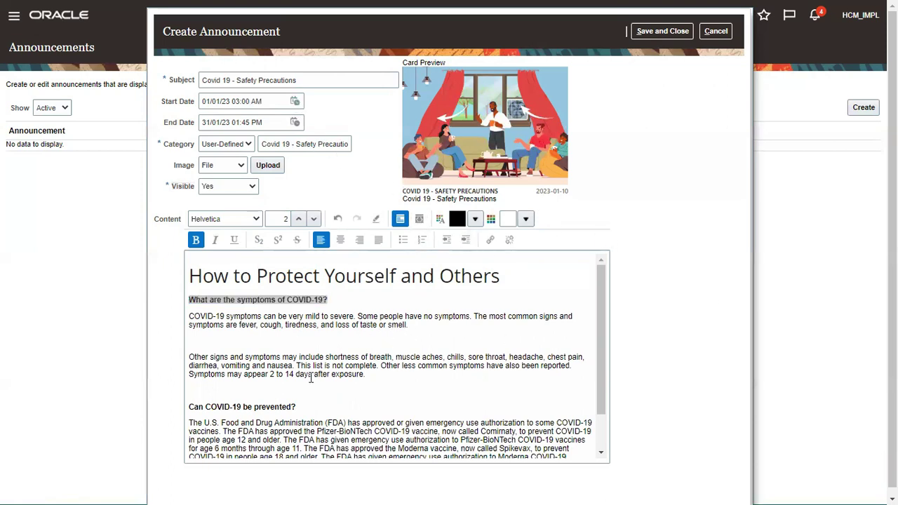
{"action": "scroll", "coordinate": [362, 332], "scroll_direction": "down", "scroll_amount": 1}
{"action": "scroll", "coordinate": [379, 358], "scroll_direction": "up", "scroll_amount": 1}
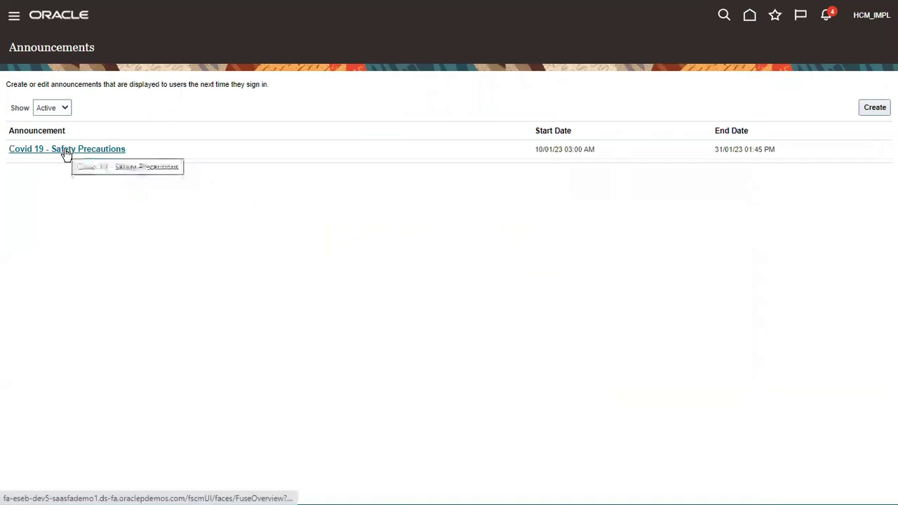
Open the saved Covid 19 - Safety Precautions announcement for viewing and cancel back to the announcements list
{"action": "left_click", "coordinate": [72, 155]}
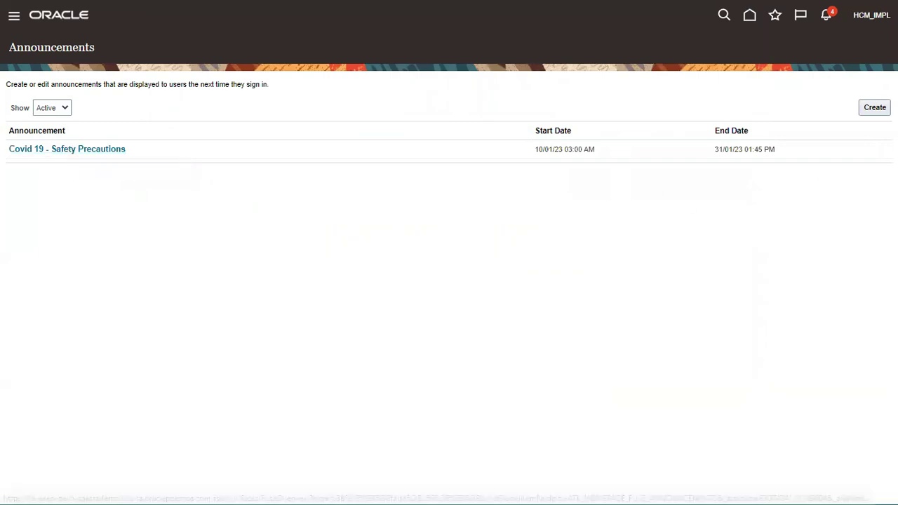
{"action": "left_click", "coordinate": [874, 108]}
{"action": "left_click", "coordinate": [710, 35]}
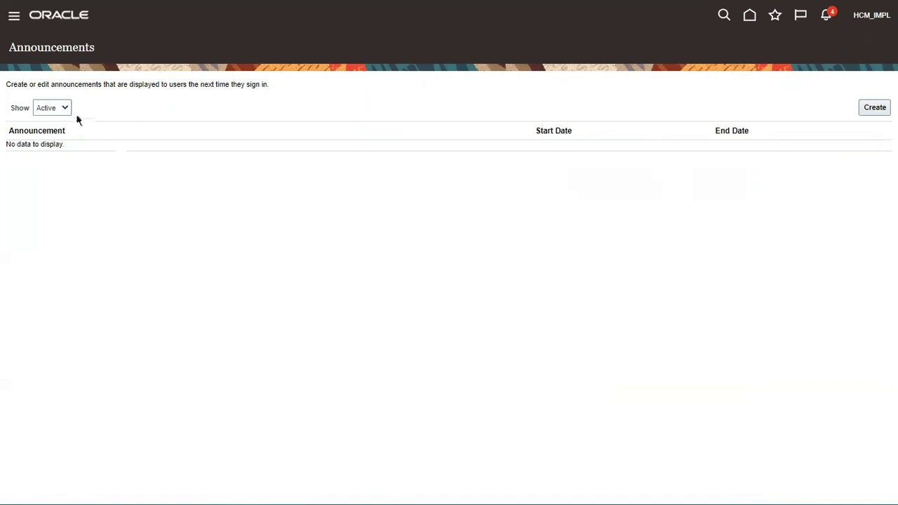
Check the announcements list under another status filter and set the filter back to Active
{"action": "left_click", "coordinate": [54, 109]}
{"action": "left_click", "coordinate": [46, 139]}
{"action": "left_click", "coordinate": [58, 108]}
{"action": "left_click", "coordinate": [54, 120]}
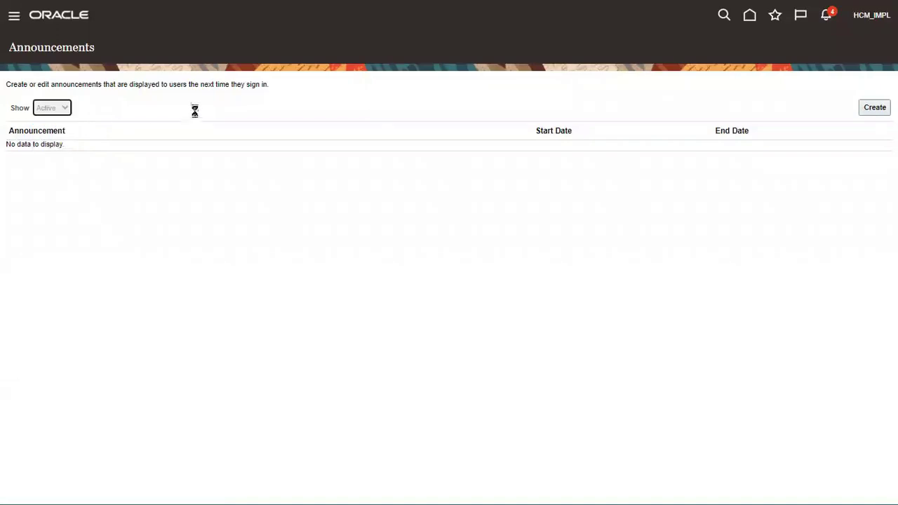
Go to the home page, open My Client Groups and look through the page sections for the new announcement
{"action": "left_click", "coordinate": [750, 15]}
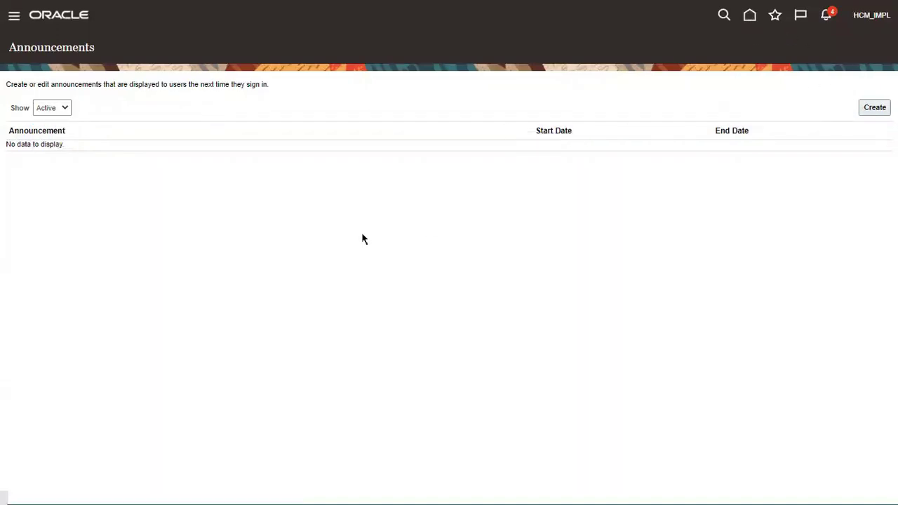
{"action": "left_click", "coordinate": [748, 16]}
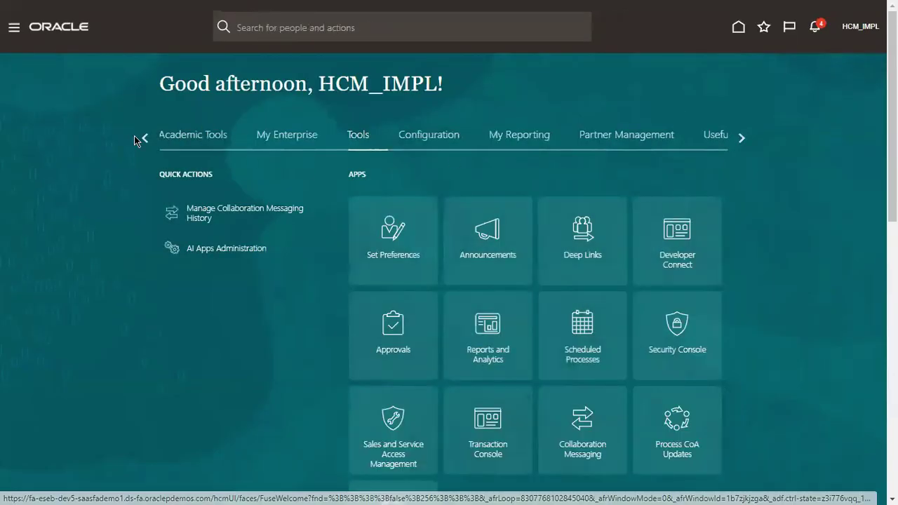
{"action": "left_click", "coordinate": [145, 138]}
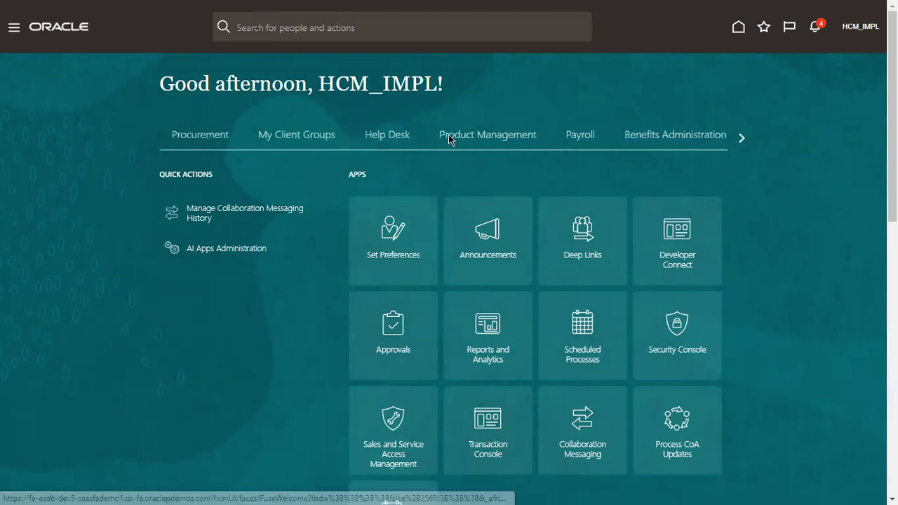
{"action": "left_click", "coordinate": [403, 136]}
{"action": "scroll", "coordinate": [401, 152], "scroll_direction": "down", "scroll_amount": 3}
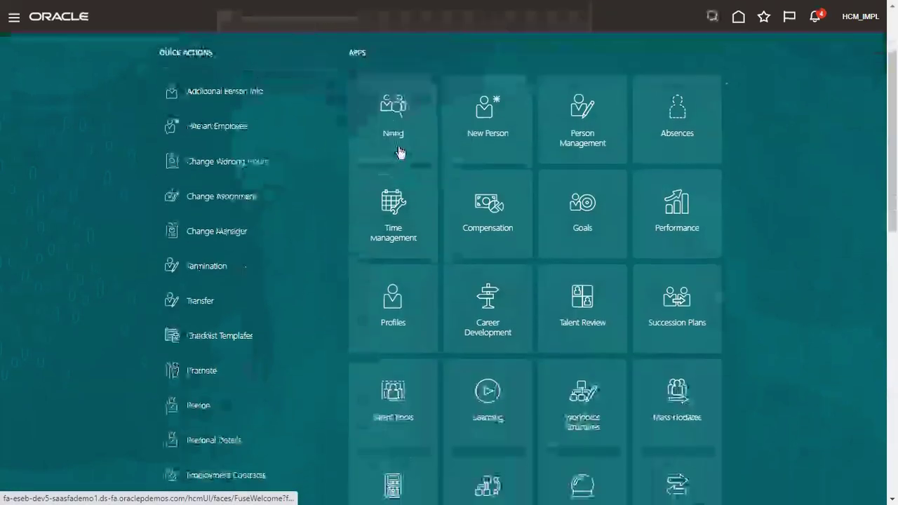
{"action": "scroll", "coordinate": [397, 152], "scroll_direction": "down", "scroll_amount": 15}
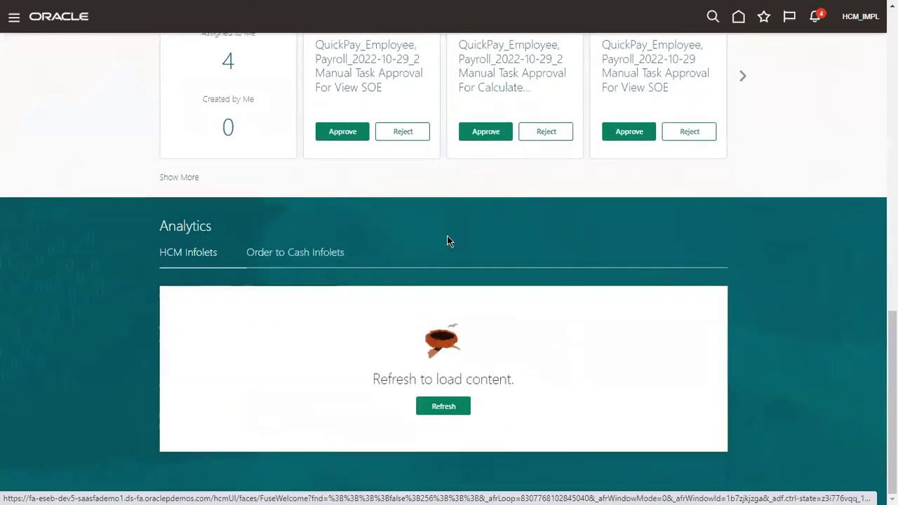
{"action": "scroll", "coordinate": [447, 242], "scroll_direction": "up", "scroll_amount": 18}
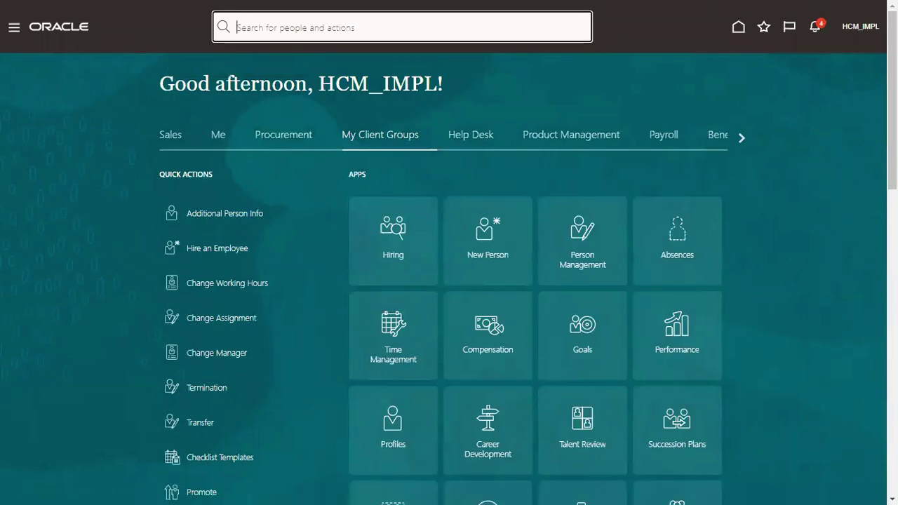
Return to the Tools app group and open Announcements
{"action": "left_click", "coordinate": [744, 137]}
{"action": "left_click", "coordinate": [743, 137]}
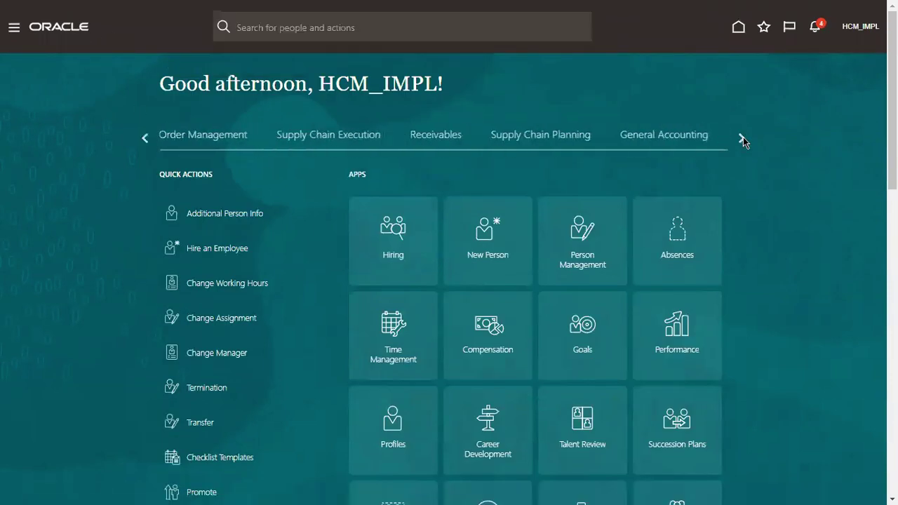
{"action": "left_click", "coordinate": [743, 137]}
{"action": "left_click", "coordinate": [743, 137]}
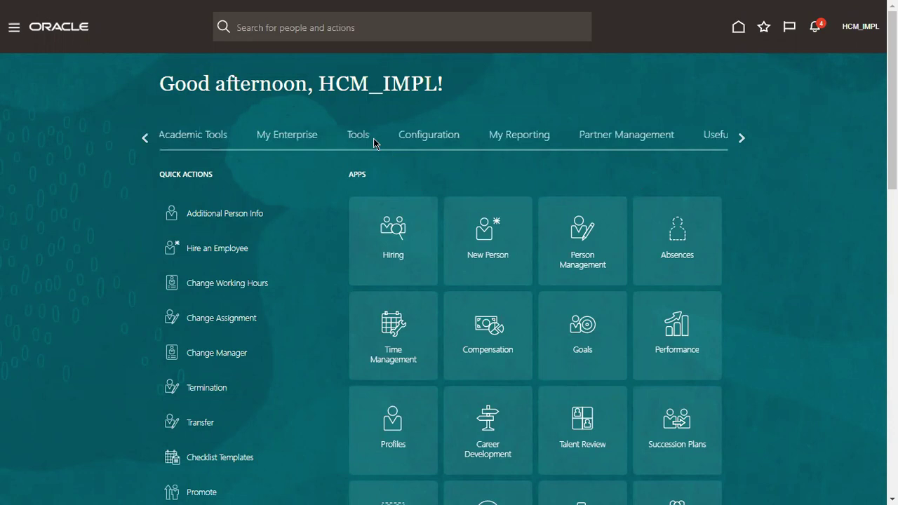
{"action": "left_click", "coordinate": [355, 135]}
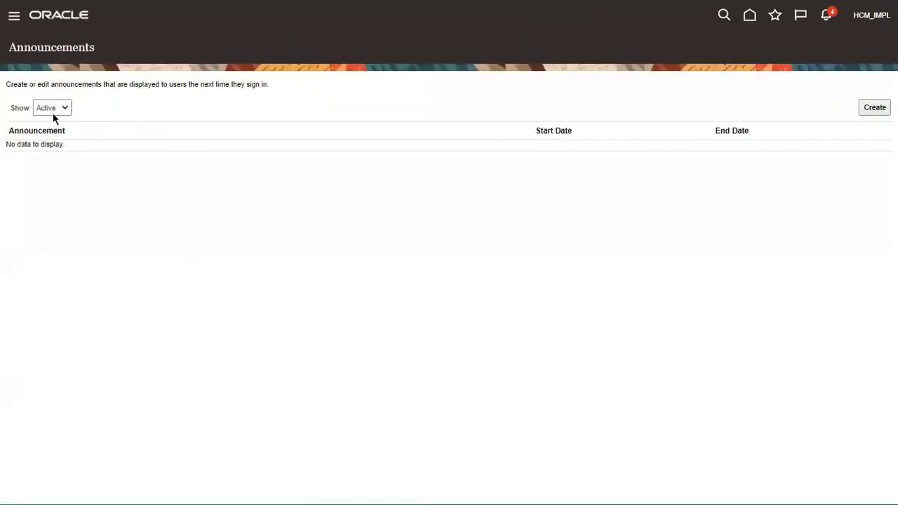
Look through the expired announcements for the saved entry and set the status filter back to Active
{"action": "left_click", "coordinate": [53, 109]}
{"action": "left_click", "coordinate": [56, 138]}
{"action": "left_click", "coordinate": [55, 109]}
{"action": "left_click", "coordinate": [50, 129]}
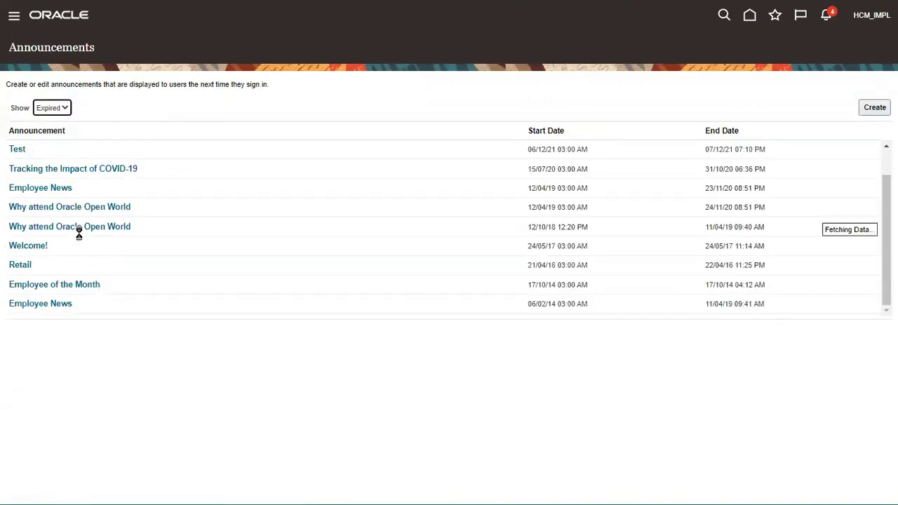
{"action": "scroll", "coordinate": [79, 230], "scroll_direction": "down", "scroll_amount": 1}
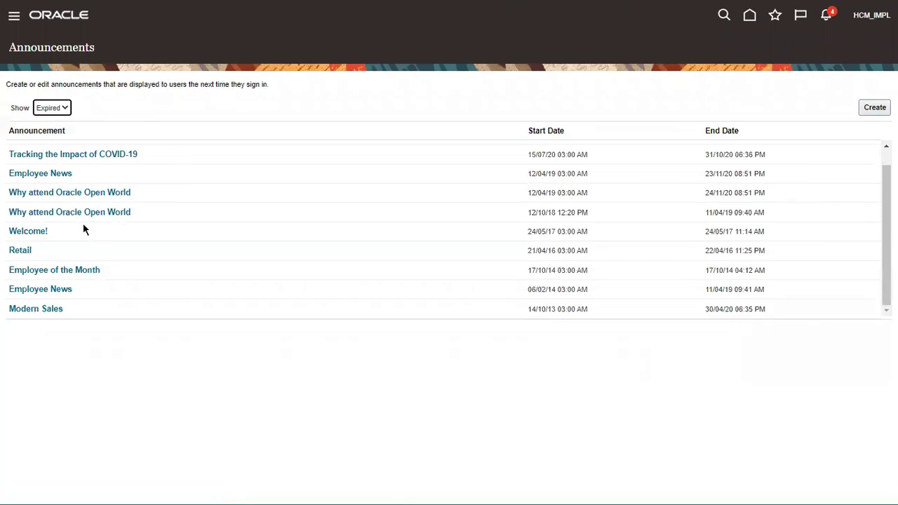
{"action": "scroll", "coordinate": [100, 218], "scroll_direction": "up", "scroll_amount": 1}
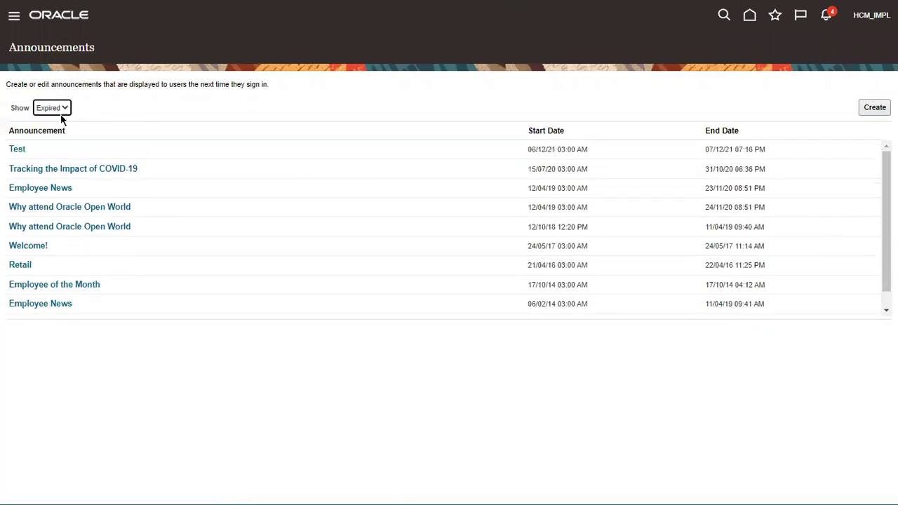
{"action": "left_click", "coordinate": [58, 110]}
{"action": "left_click", "coordinate": [53, 122]}
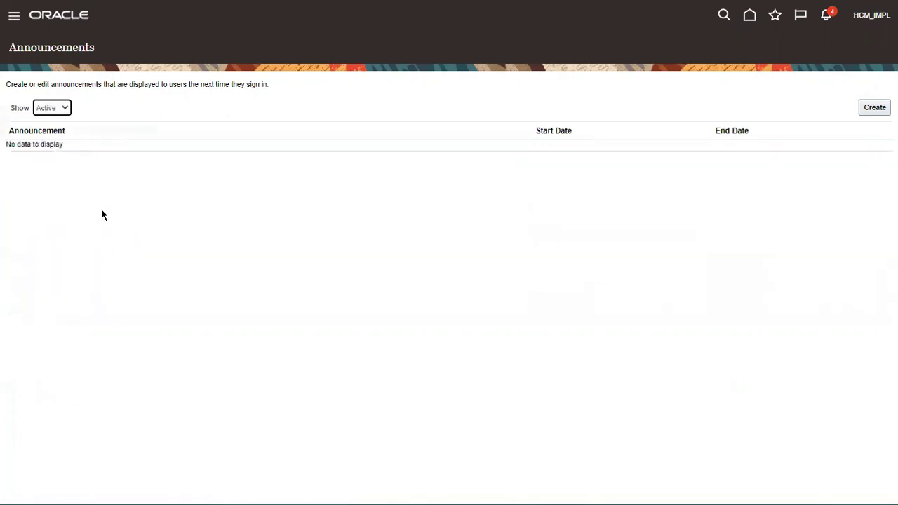
Create a new announcement with the subject "COVID -19 Safety Precautions" and the end date 31/01/23 01:51 PM
{"action": "left_click", "coordinate": [874, 108]}
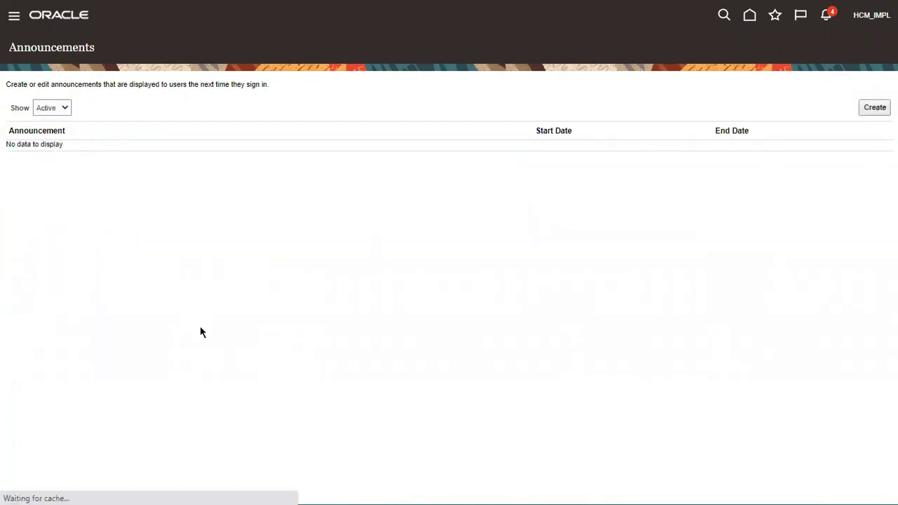
{"action": "left_click", "coordinate": [237, 74]}
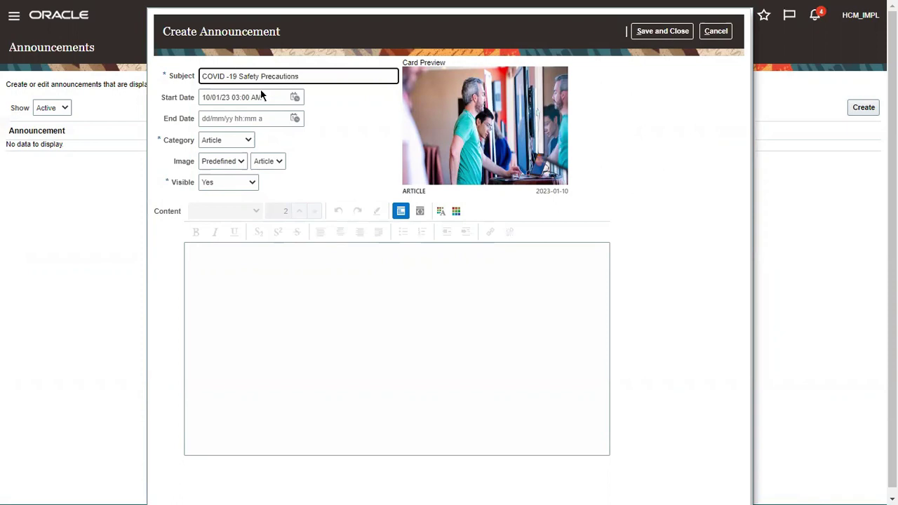
{"action": "left_click", "coordinate": [295, 119]}
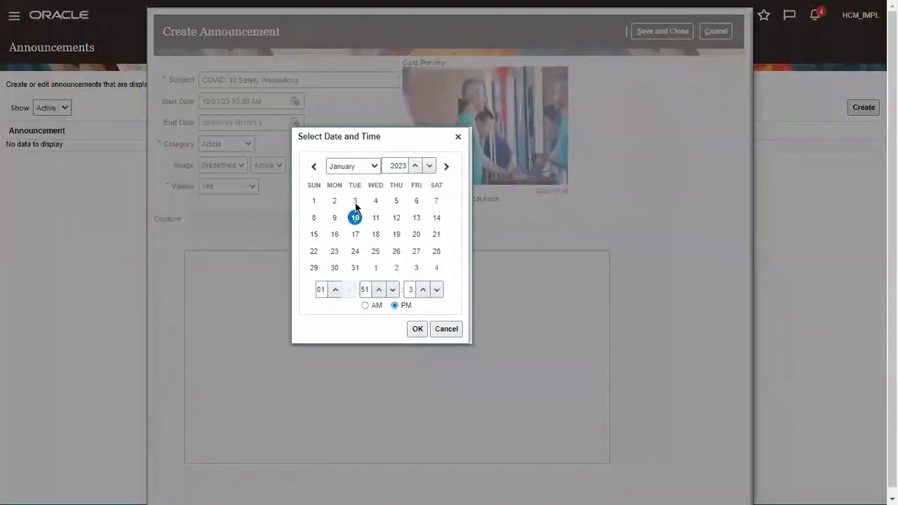
{"action": "left_click", "coordinate": [355, 272]}
{"action": "left_click", "coordinate": [417, 328]}
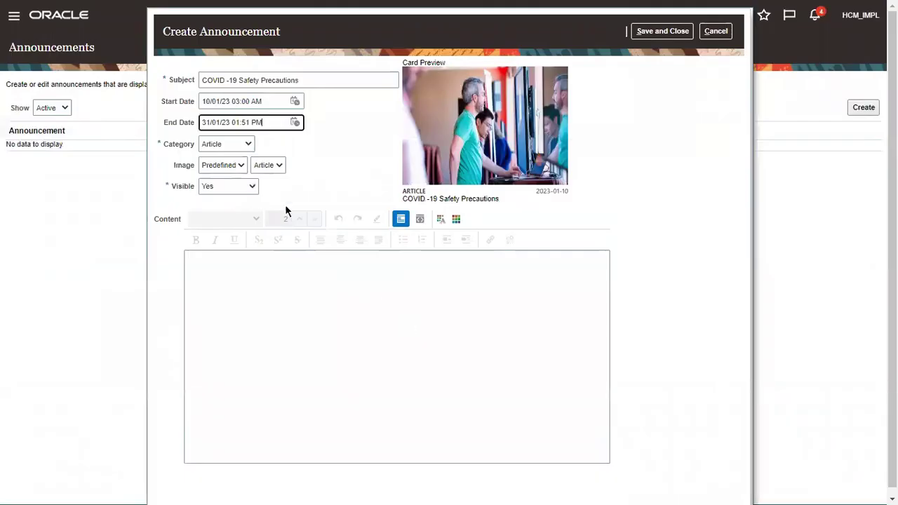
Keep the Article category, set the image source to File and upload 2_Fresh-Air.png as the announcement image
{"action": "left_click", "coordinate": [223, 144]}
{"action": "left_click", "coordinate": [309, 144]}
{"action": "left_click", "coordinate": [222, 168]}
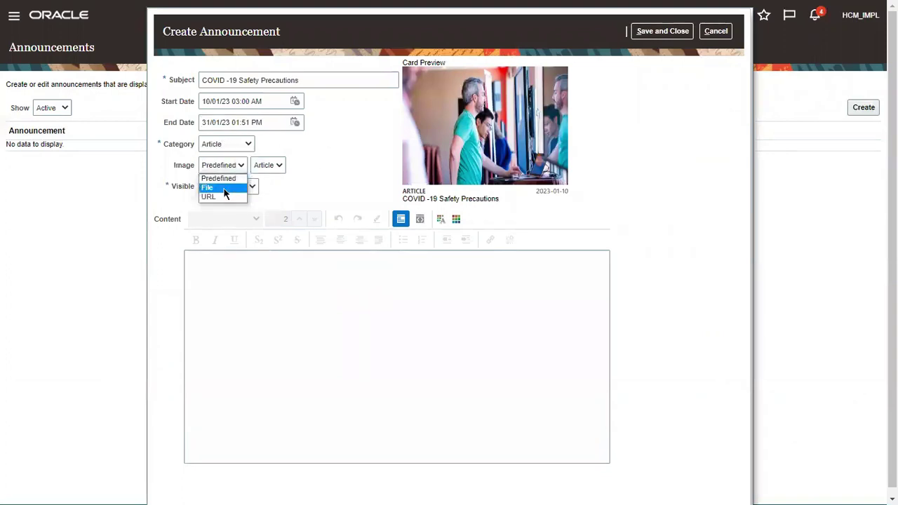
{"action": "left_click", "coordinate": [223, 188]}
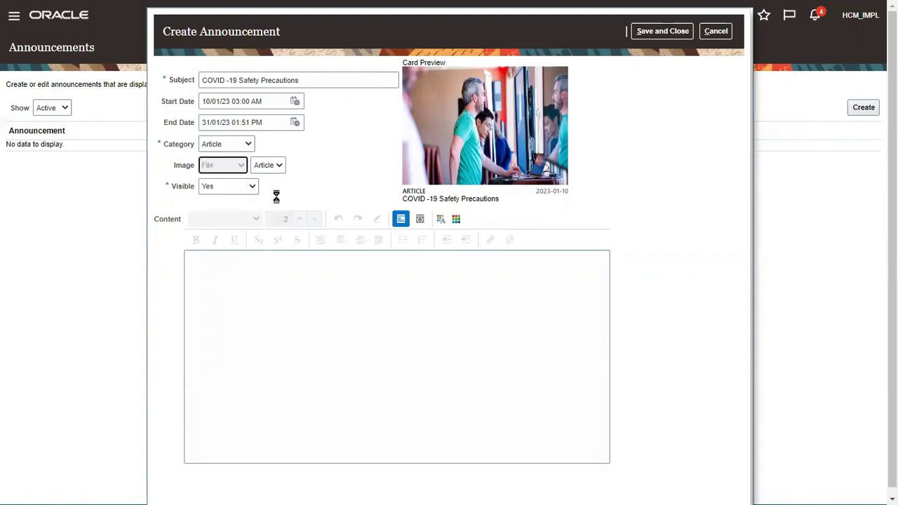
{"action": "left_click", "coordinate": [270, 166]}
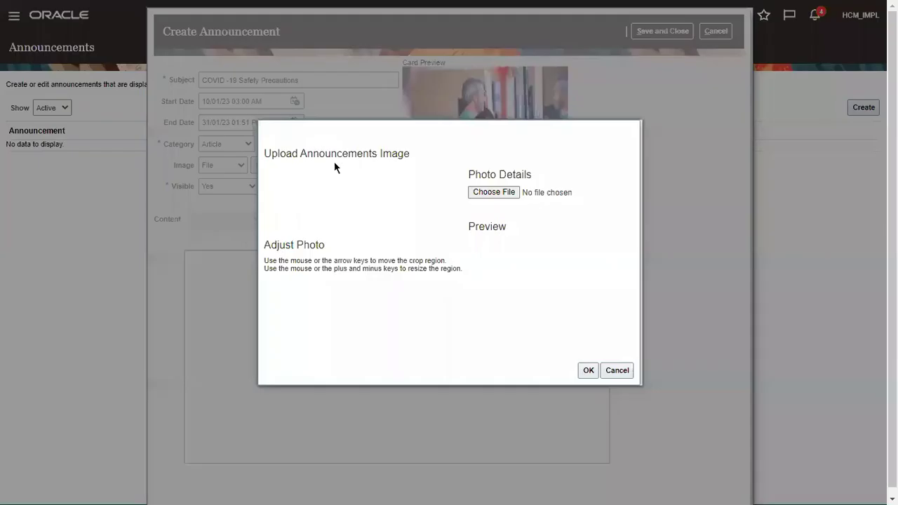
{"action": "left_click", "coordinate": [502, 193]}
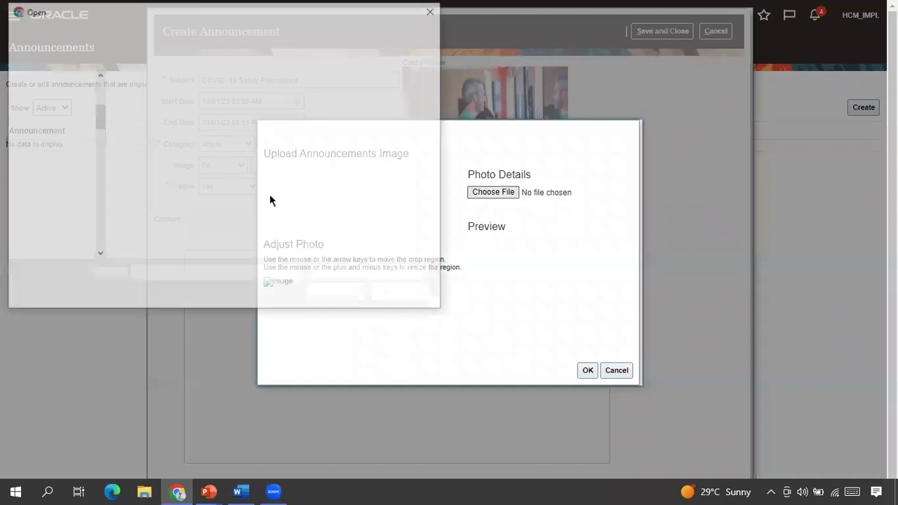
{"action": "left_click", "coordinate": [189, 116]}
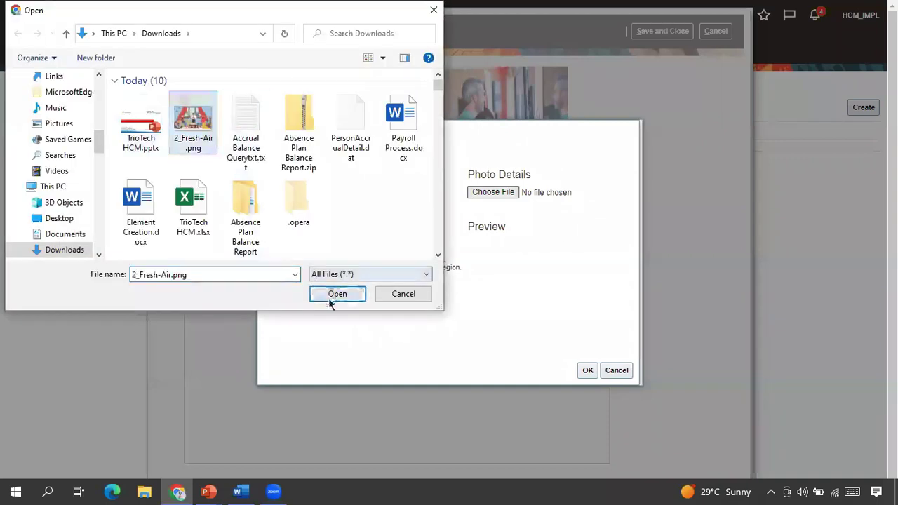
{"action": "left_click", "coordinate": [330, 298]}
{"action": "left_click", "coordinate": [756, 474]}
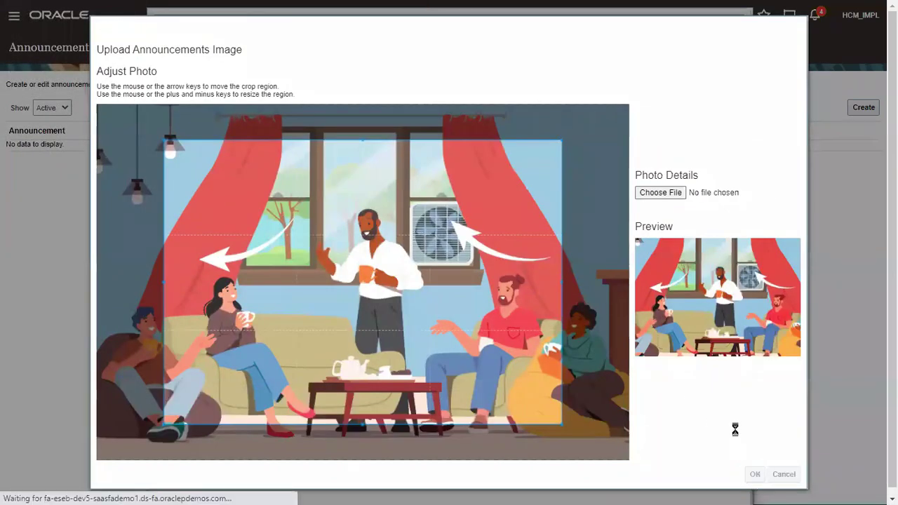
Paste the prepared text into the announcement's content and save the announcement
{"action": "left_click", "coordinate": [235, 293]}
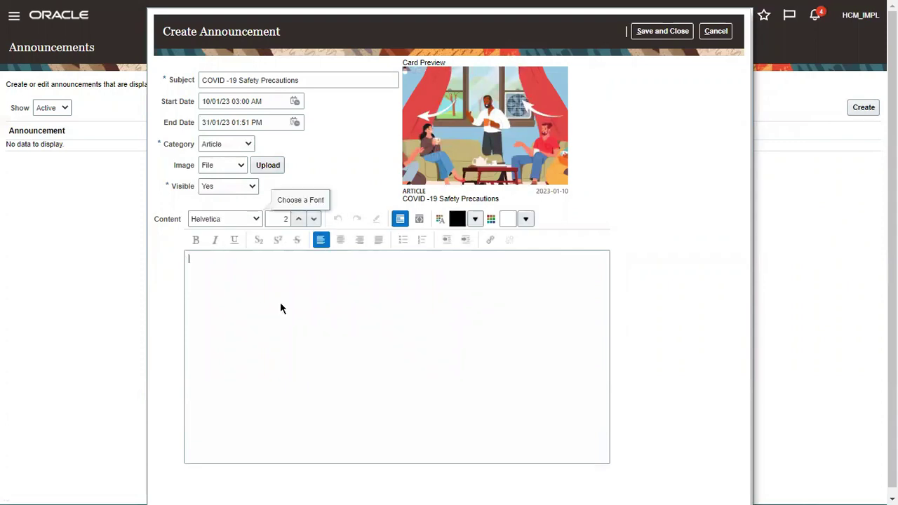
{"action": "key", "text": "ctrl+v"}
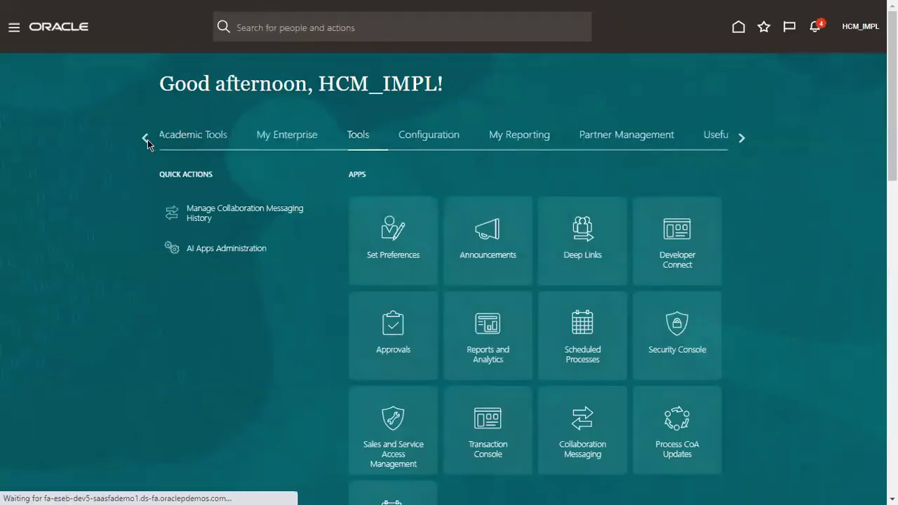
Open My Client Groups on the home page and check the News and Announcements section for the COVID -19 Safety Precautions card
{"action": "left_click", "coordinate": [145, 140]}
{"action": "left_click", "coordinate": [145, 140]}
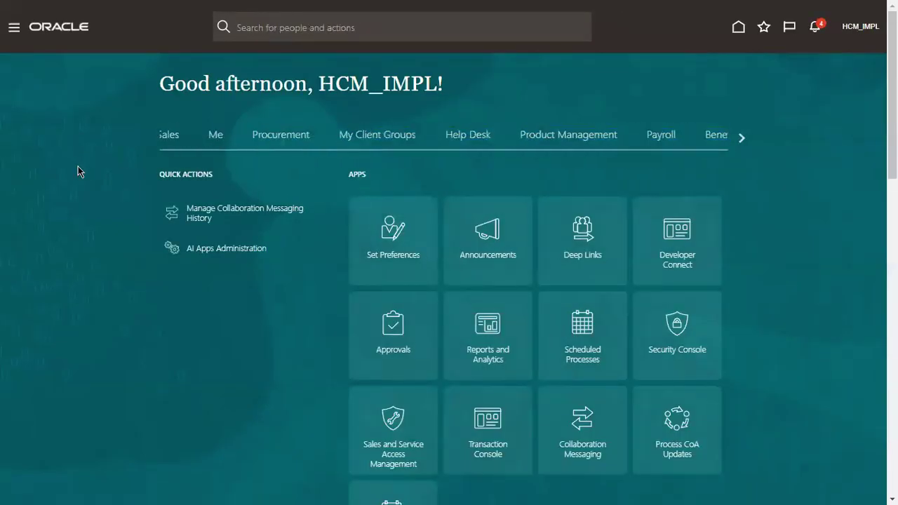
{"action": "left_click", "coordinate": [386, 136]}
{"action": "scroll", "coordinate": [445, 194], "scroll_direction": "down", "scroll_amount": 15}
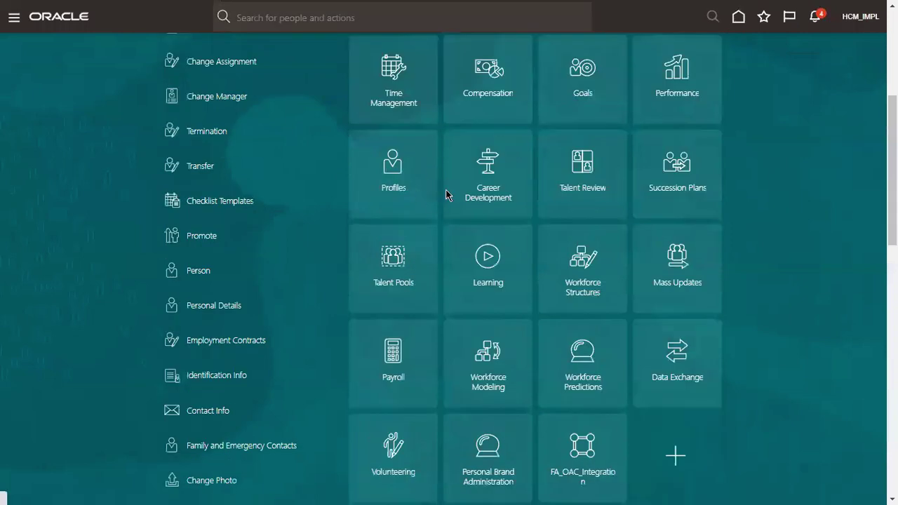
{"action": "scroll", "coordinate": [435, 197], "scroll_direction": "down", "scroll_amount": 1}
{"action": "scroll", "coordinate": [302, 214], "scroll_direction": "up", "scroll_amount": 2}
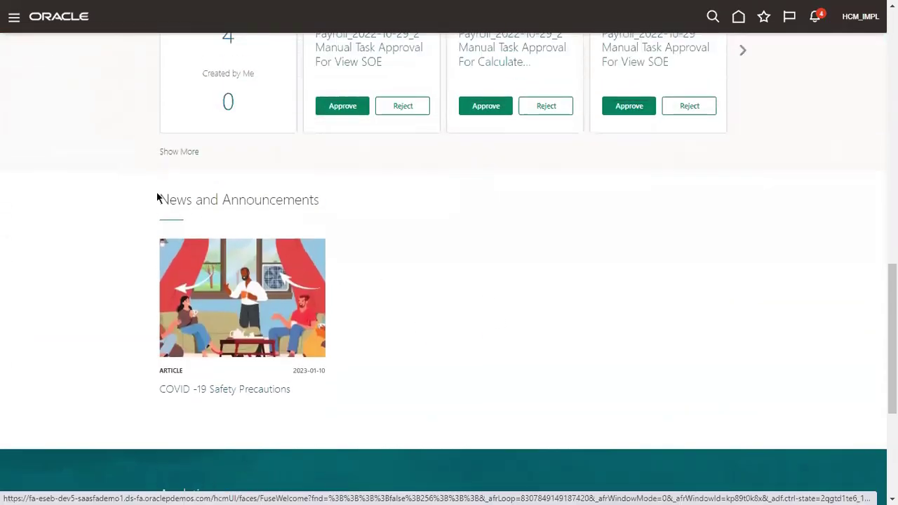
{"action": "scroll", "coordinate": [339, 233], "scroll_direction": "up", "scroll_amount": 15}
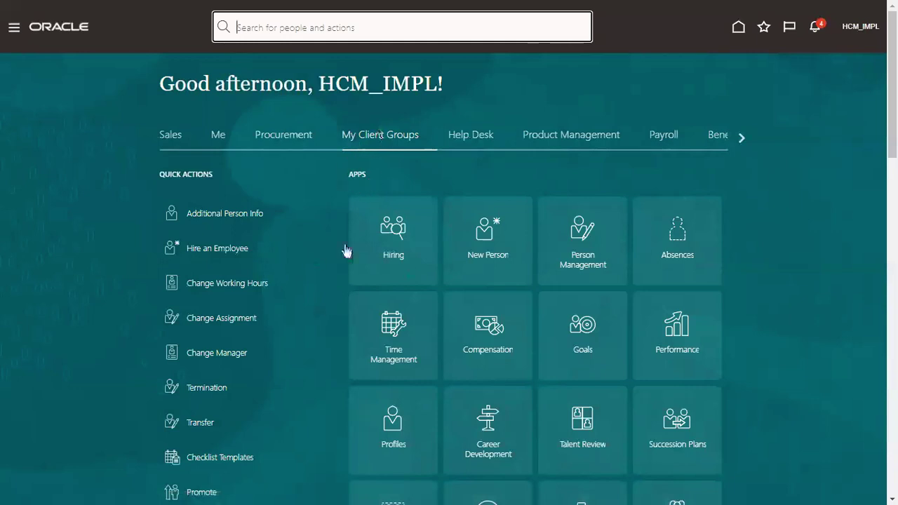
Review the home page's Things to Finish and News and Announcements sections, including the announcement card's category, date and subject
{"action": "scroll", "coordinate": [463, 232], "scroll_direction": "down", "scroll_amount": 5}
{"action": "scroll", "coordinate": [270, 303], "scroll_direction": "down", "scroll_amount": 5}
{"action": "left_click_drag", "start_coordinate": [166, 206], "coordinate": [256, 202]}
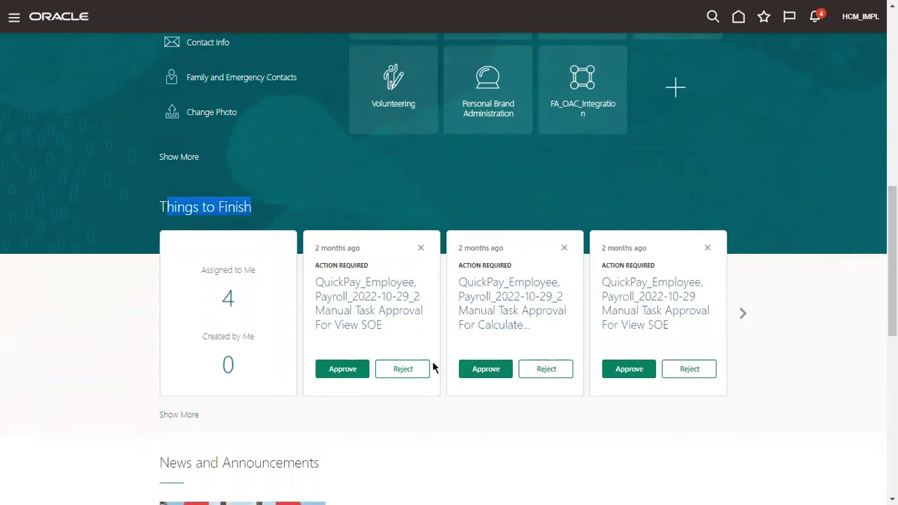
{"action": "scroll", "coordinate": [568, 278], "scroll_direction": "down", "scroll_amount": 2}
{"action": "scroll", "coordinate": [567, 278], "scroll_direction": "down", "scroll_amount": 3}
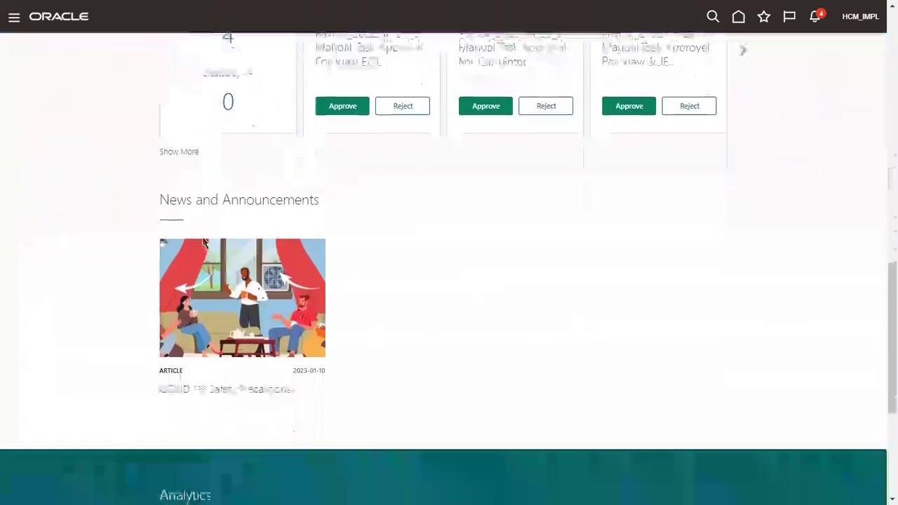
{"action": "left_click_drag", "start_coordinate": [158, 200], "coordinate": [332, 207]}
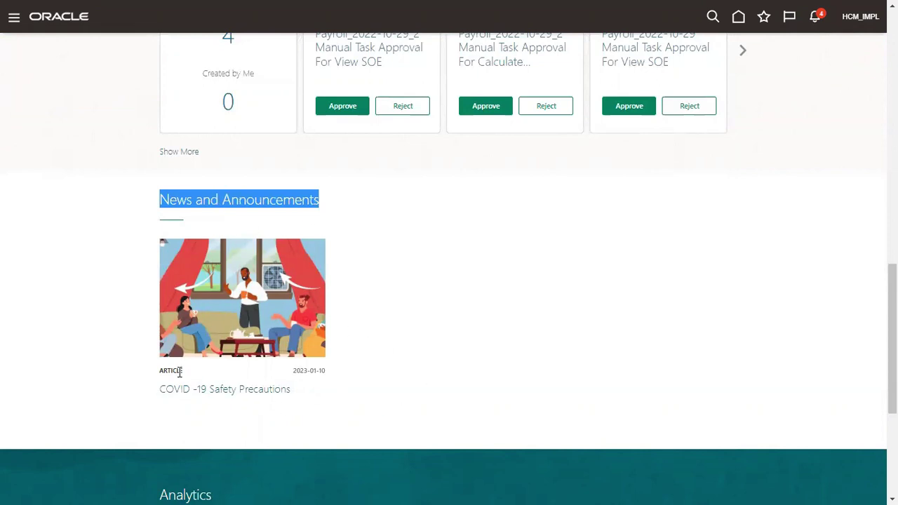
{"action": "left_click", "coordinate": [106, 375]}
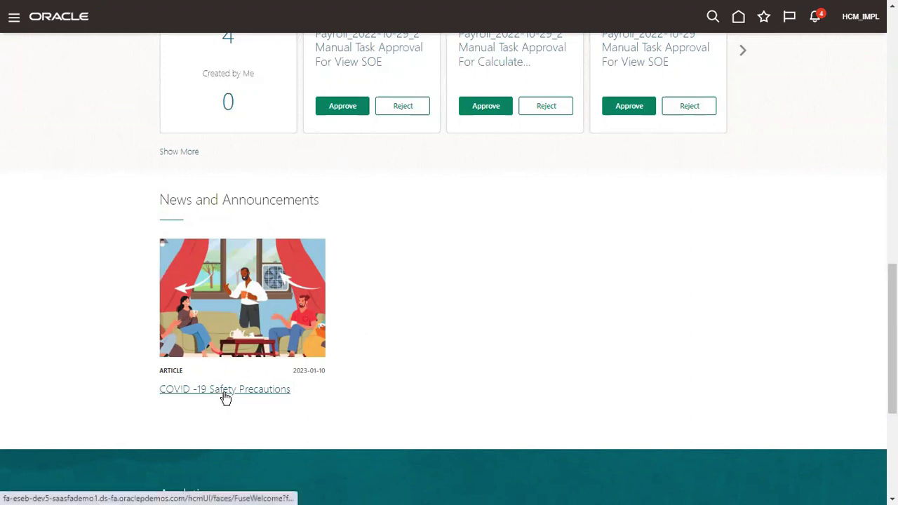
{"action": "scroll", "coordinate": [521, 285], "scroll_direction": "up", "scroll_amount": 15}
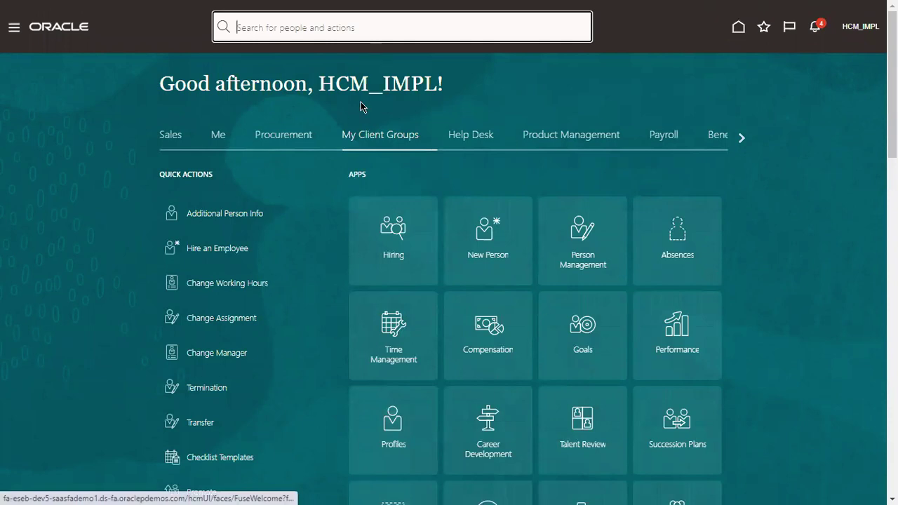
{"action": "scroll", "coordinate": [459, 204], "scroll_direction": "down", "scroll_amount": 10}
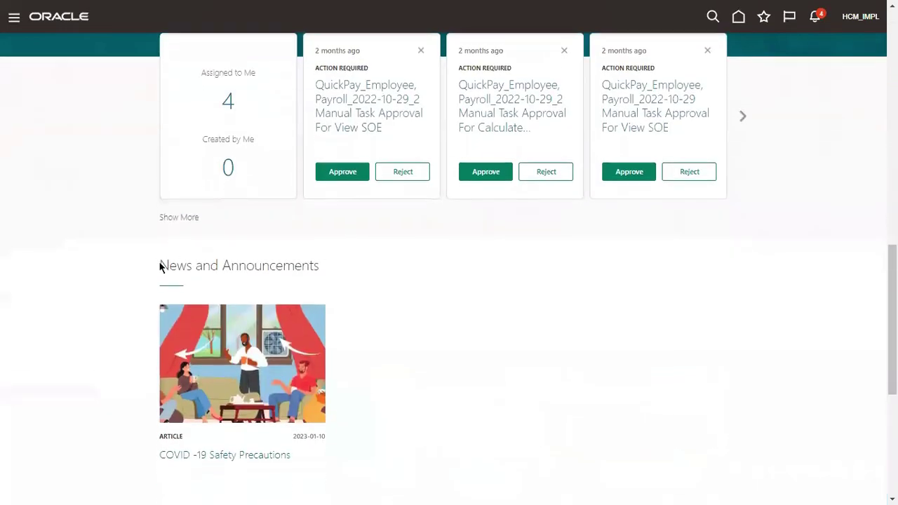
Open the COVID -19 Safety Precautions announcement from News and Announcements and review its title, image, category, date and content
{"action": "left_click_drag", "start_coordinate": [161, 267], "coordinate": [333, 257]}
{"action": "scroll", "coordinate": [297, 329], "scroll_direction": "down", "scroll_amount": 2}
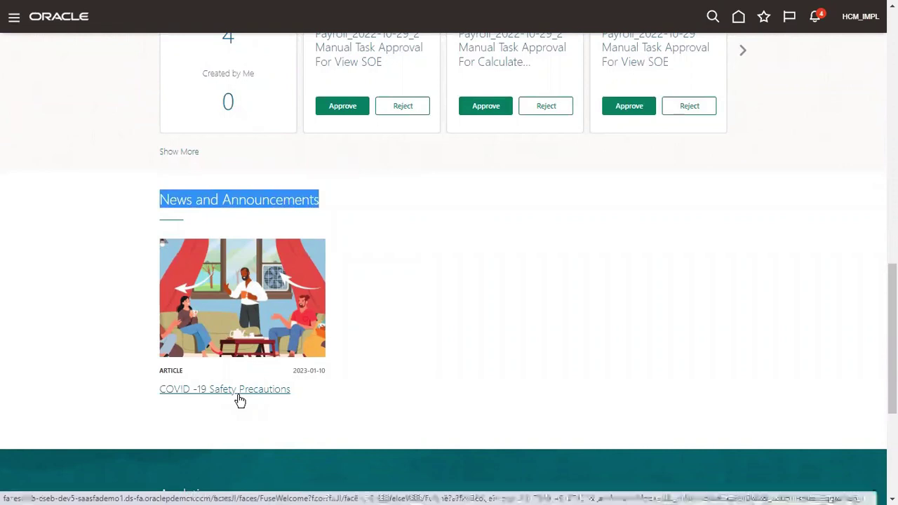
{"action": "left_click", "coordinate": [384, 297]}
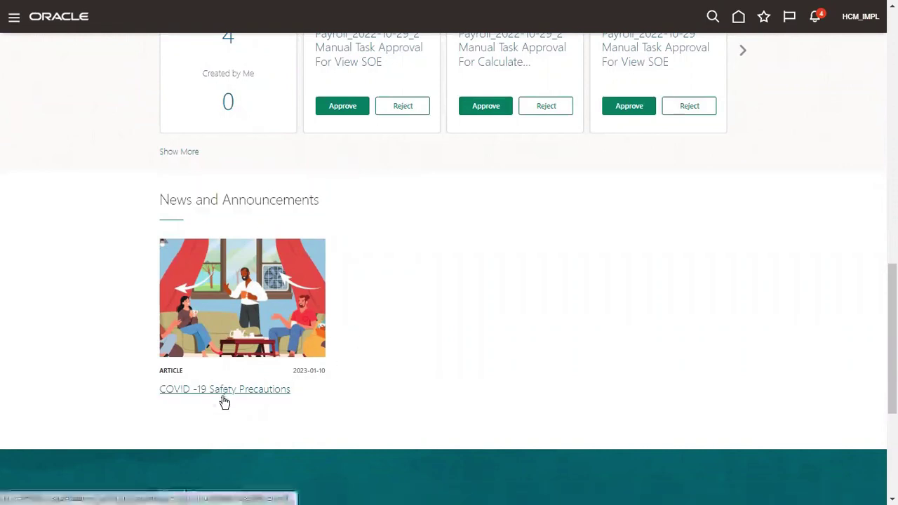
{"action": "left_click", "coordinate": [274, 388]}
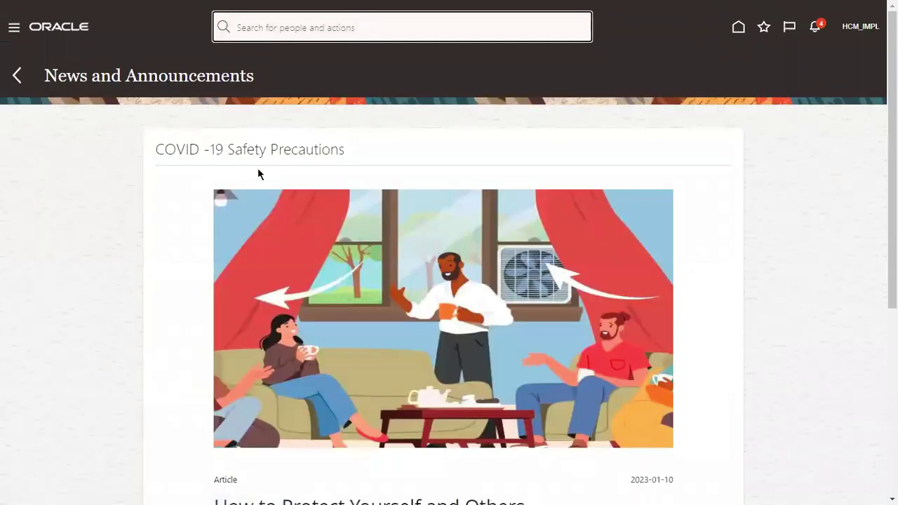
{"action": "left_click_drag", "start_coordinate": [163, 147], "coordinate": [289, 140]}
{"action": "scroll", "coordinate": [332, 201], "scroll_direction": "down", "scroll_amount": 3}
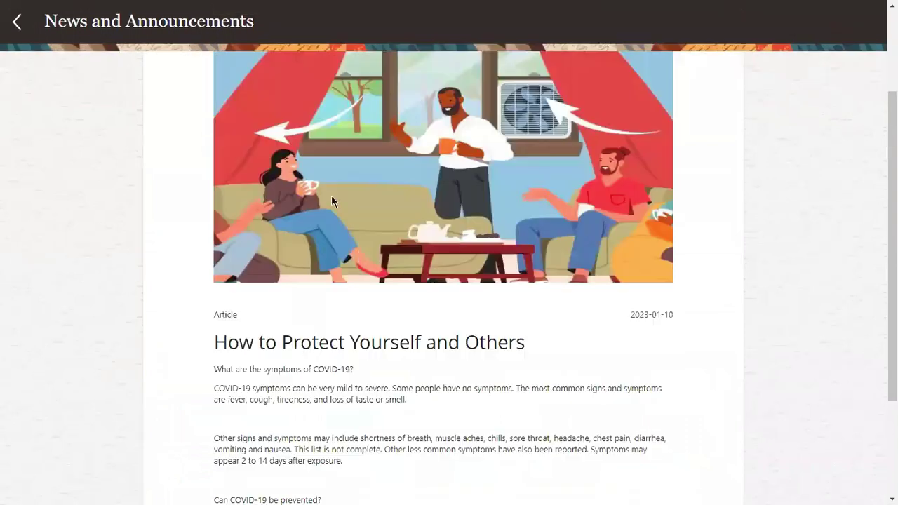
{"action": "scroll", "coordinate": [535, 181], "scroll_direction": "down", "scroll_amount": 2}
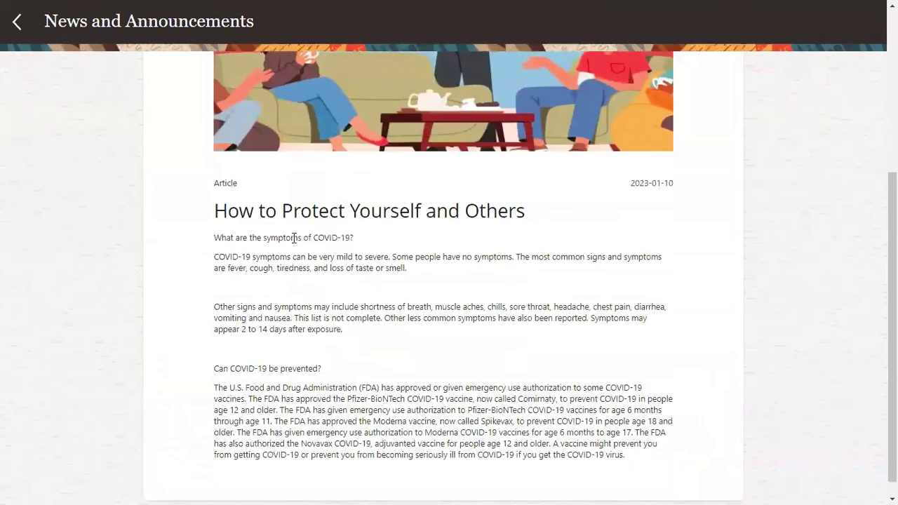
{"action": "left_click_drag", "start_coordinate": [214, 206], "coordinate": [338, 211]}
{"action": "scroll", "coordinate": [411, 287], "scroll_direction": "down", "scroll_amount": 1}
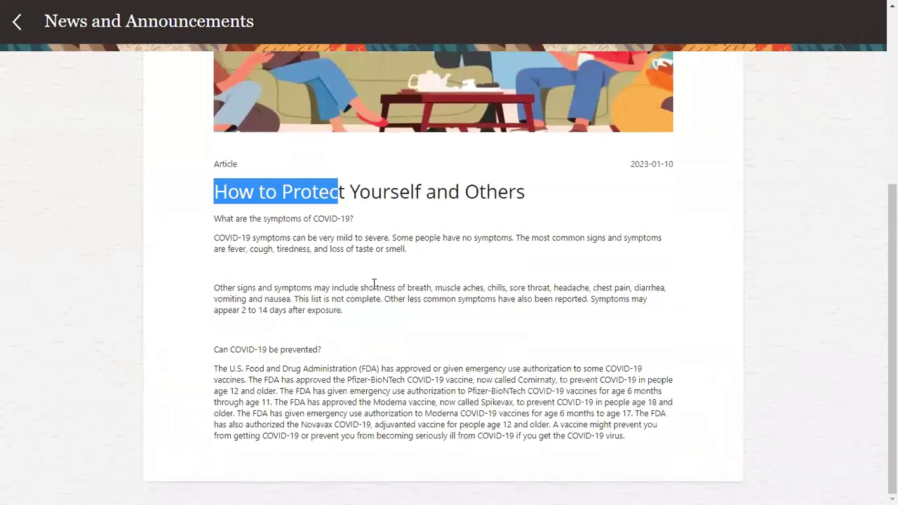
Return to the home page and check the announcement card in the News and Announcements section again
{"action": "scroll", "coordinate": [429, 309], "scroll_direction": "up", "scroll_amount": 4}
{"action": "left_click_drag", "start_coordinate": [127, 76], "coordinate": [221, 76]}
{"action": "left_click", "coordinate": [16, 74]}
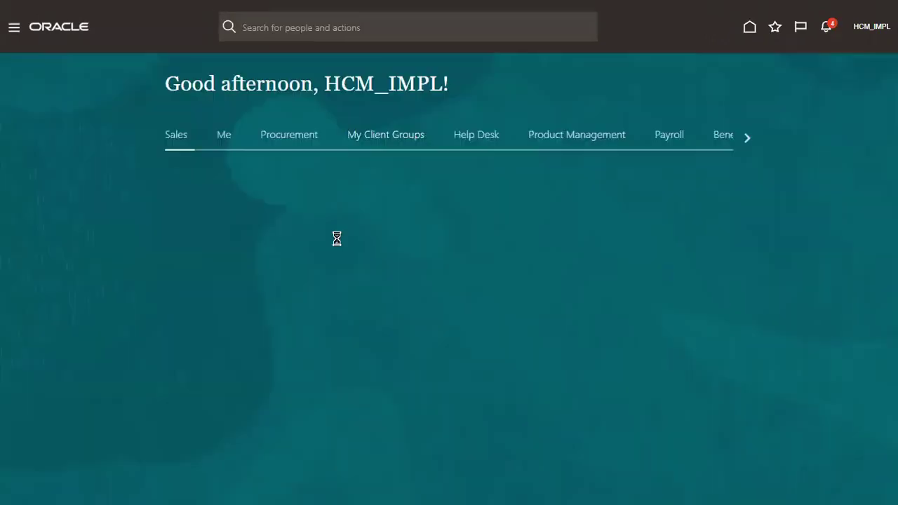
{"action": "scroll", "coordinate": [396, 229], "scroll_direction": "down", "scroll_amount": 8}
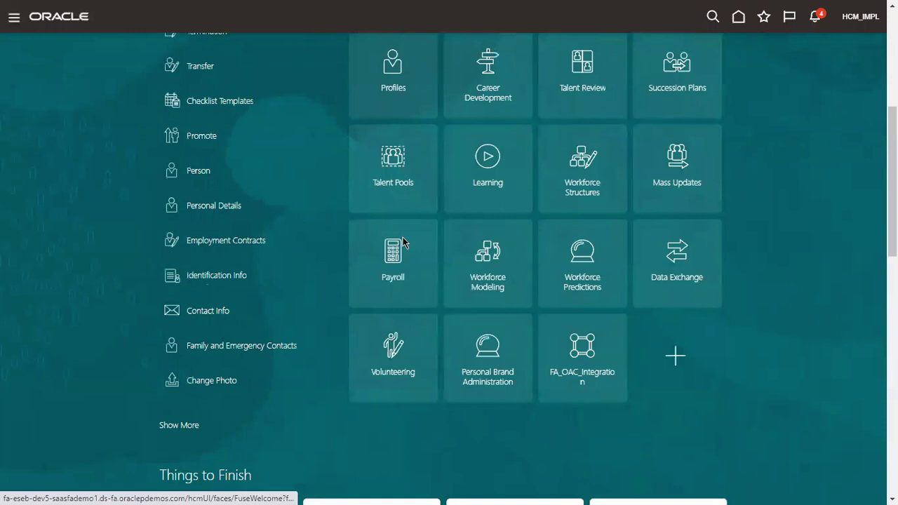
{"action": "scroll", "coordinate": [411, 254], "scroll_direction": "down", "scroll_amount": 5}
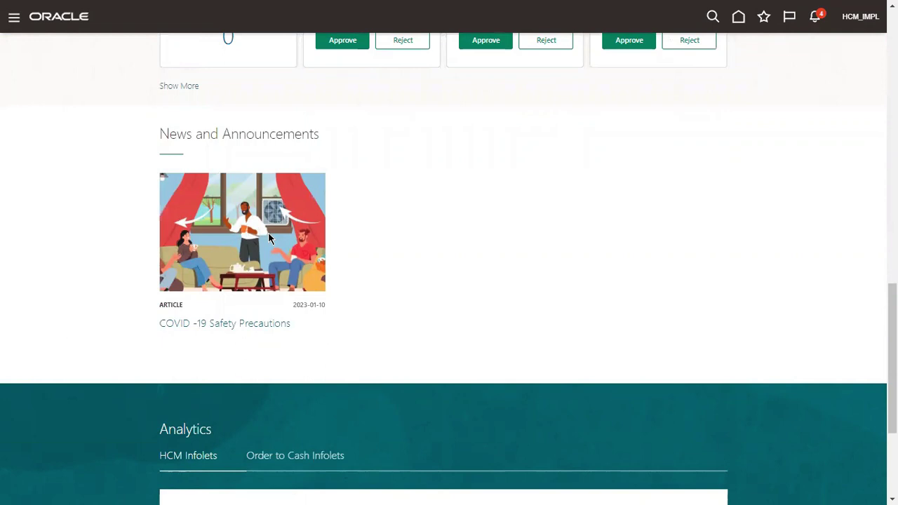
{"action": "left_click_drag", "start_coordinate": [160, 132], "coordinate": [326, 132]}
{"action": "scroll", "coordinate": [412, 281], "scroll_direction": "up", "scroll_amount": 10}
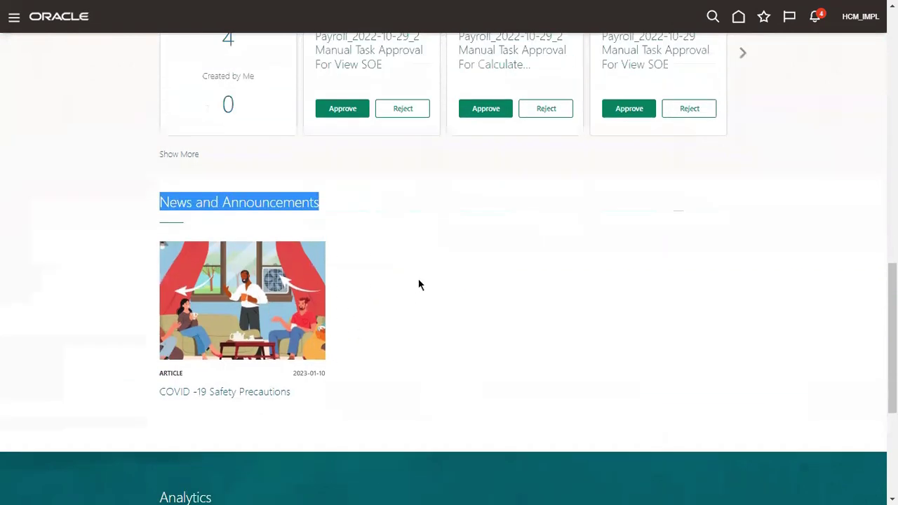
{"action": "scroll", "coordinate": [494, 299], "scroll_direction": "up", "scroll_amount": 2}
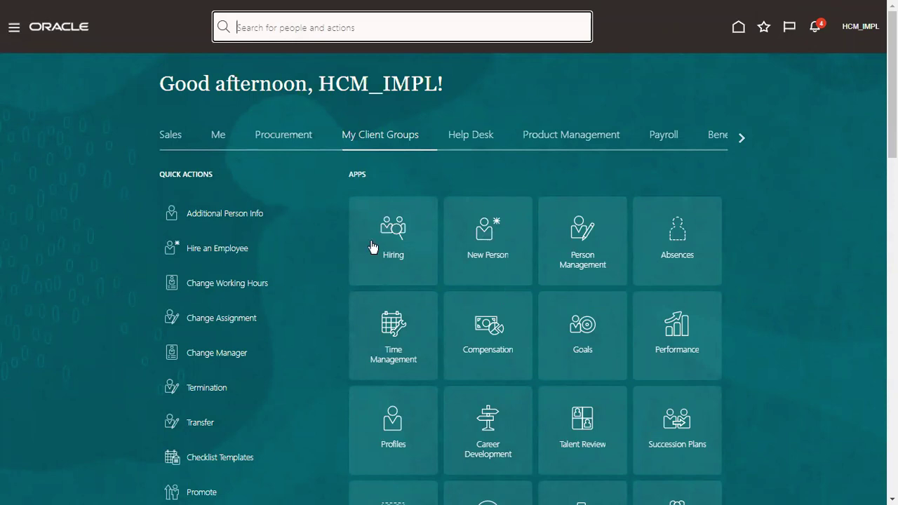
{"action": "scroll", "coordinate": [372, 248], "scroll_direction": "down", "scroll_amount": 12}
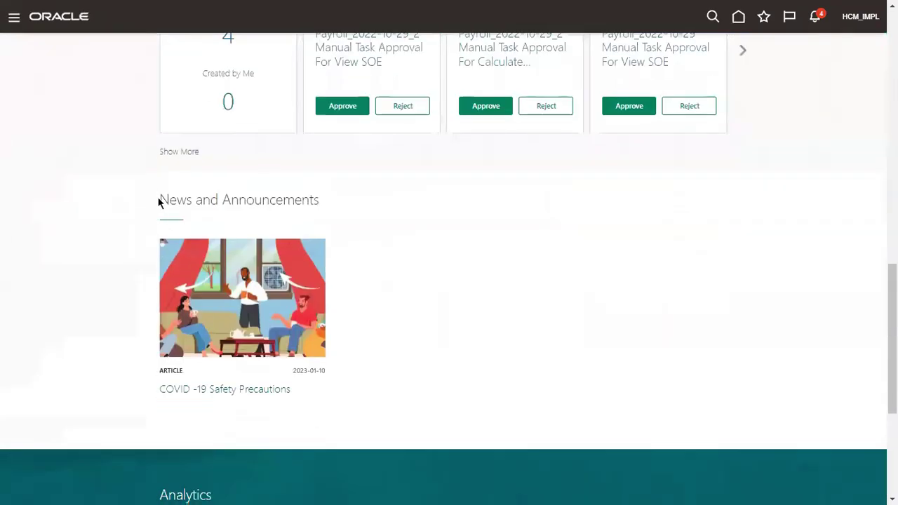
{"action": "left_click_drag", "start_coordinate": [158, 202], "coordinate": [326, 203]}
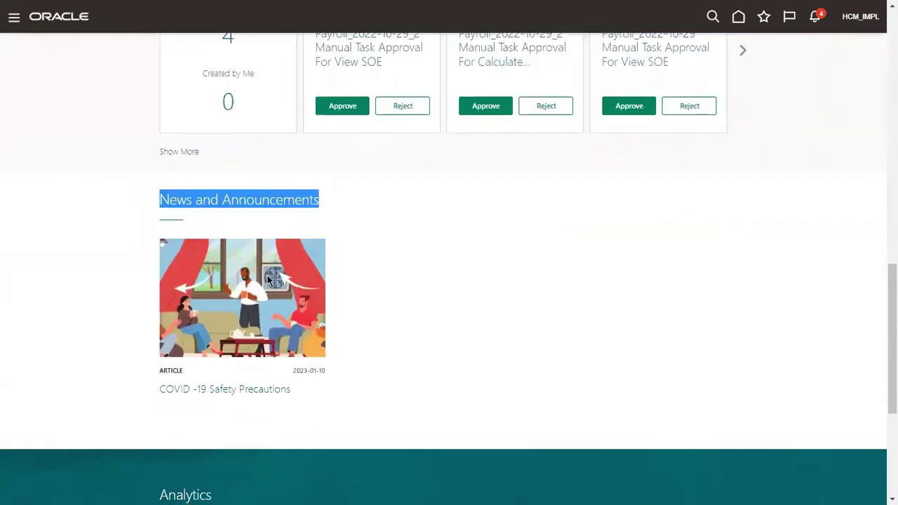
{"action": "scroll", "coordinate": [622, 291], "scroll_direction": "up", "scroll_amount": 12}
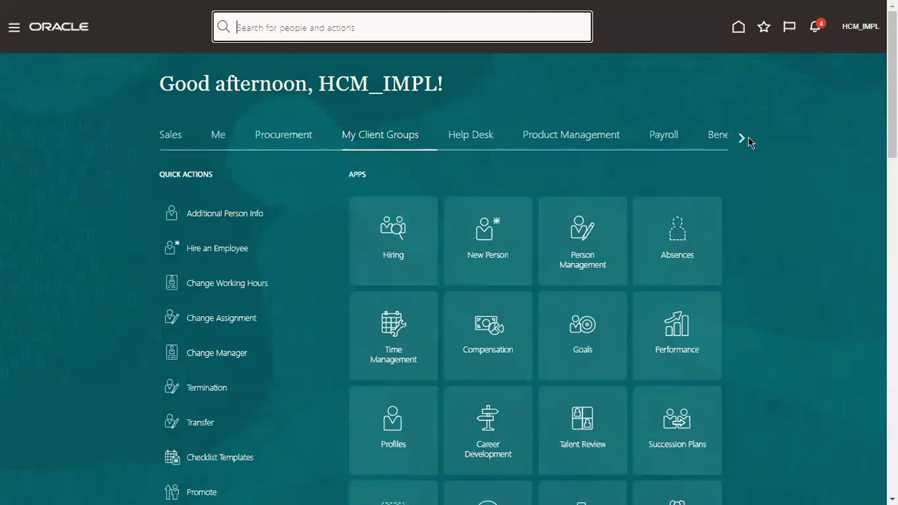
{"action": "scroll", "coordinate": [459, 236], "scroll_direction": "down", "scroll_amount": 12}
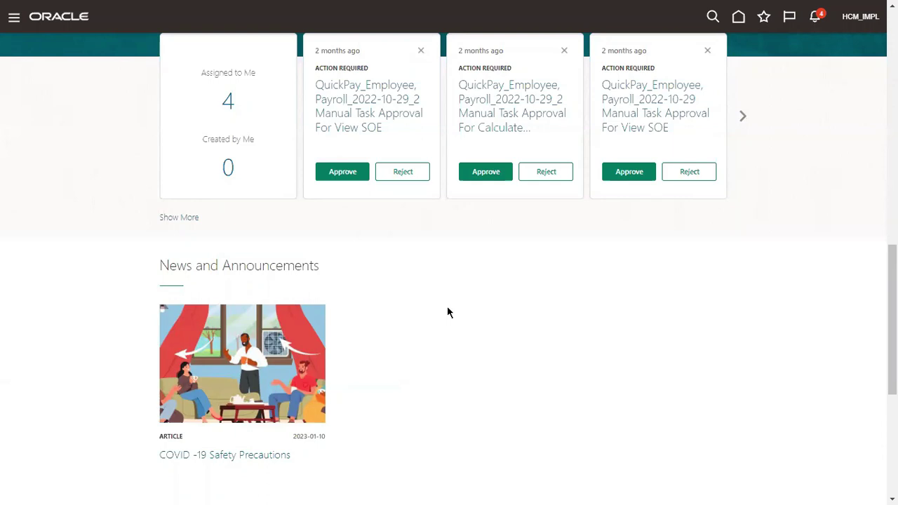
{"action": "scroll", "coordinate": [494, 292], "scroll_direction": "up", "scroll_amount": 12}
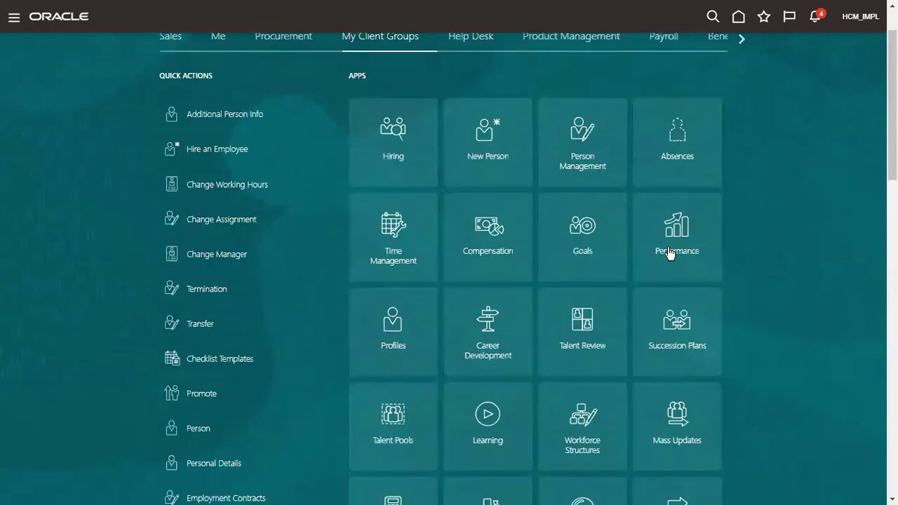
{"action": "scroll", "coordinate": [450, 273], "scroll_direction": "down", "scroll_amount": 12}
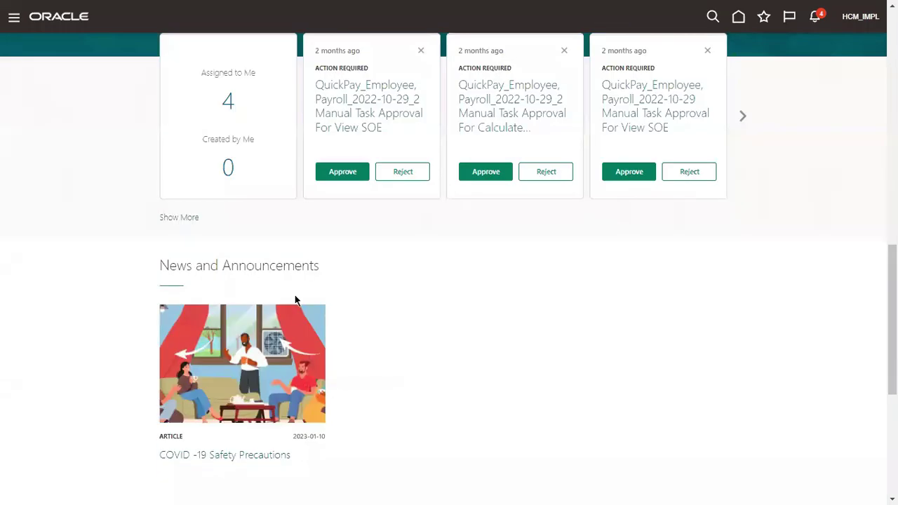
{"action": "scroll", "coordinate": [287, 281], "scroll_direction": "down", "scroll_amount": 1}
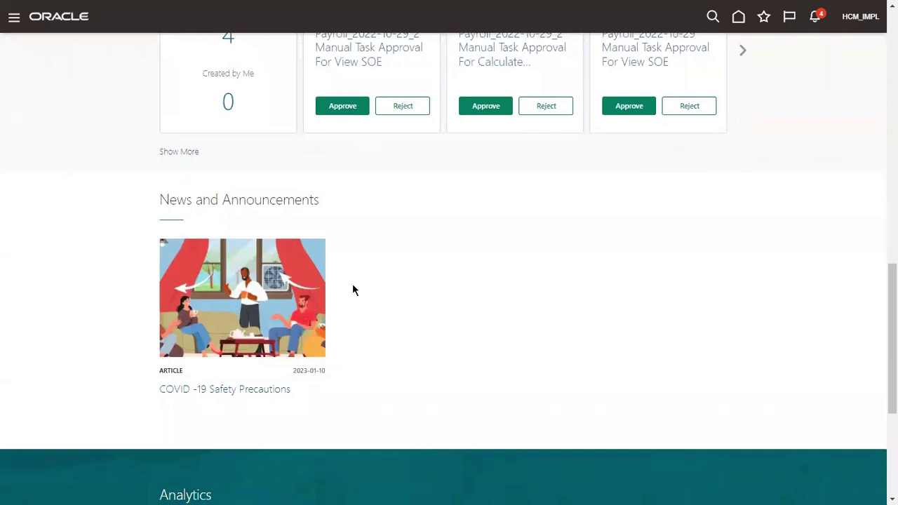
{"action": "scroll", "coordinate": [352, 283], "scroll_direction": "up", "scroll_amount": 13}
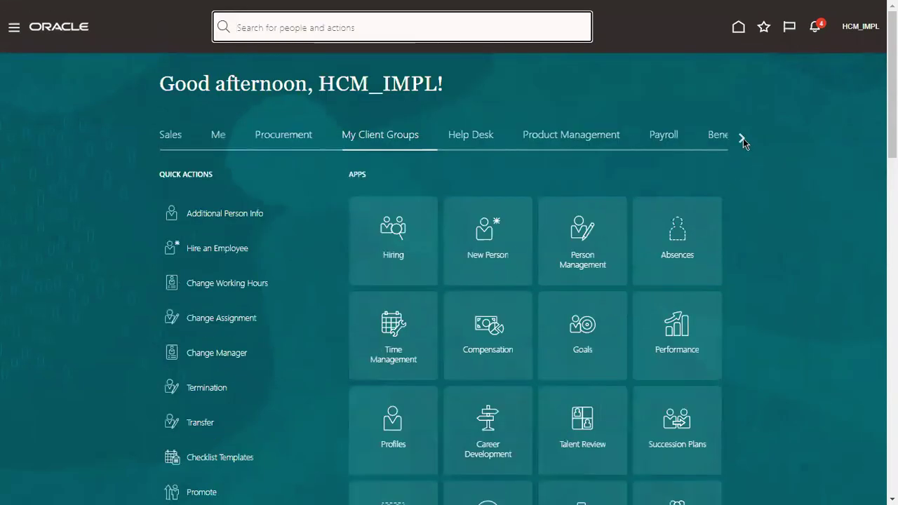
Open Announcements under Tools and delete the COVID -19 Safety Precautions announcement
{"action": "left_click", "coordinate": [744, 138]}
{"action": "left_click", "coordinate": [743, 138]}
{"action": "left_click", "coordinate": [742, 138]}
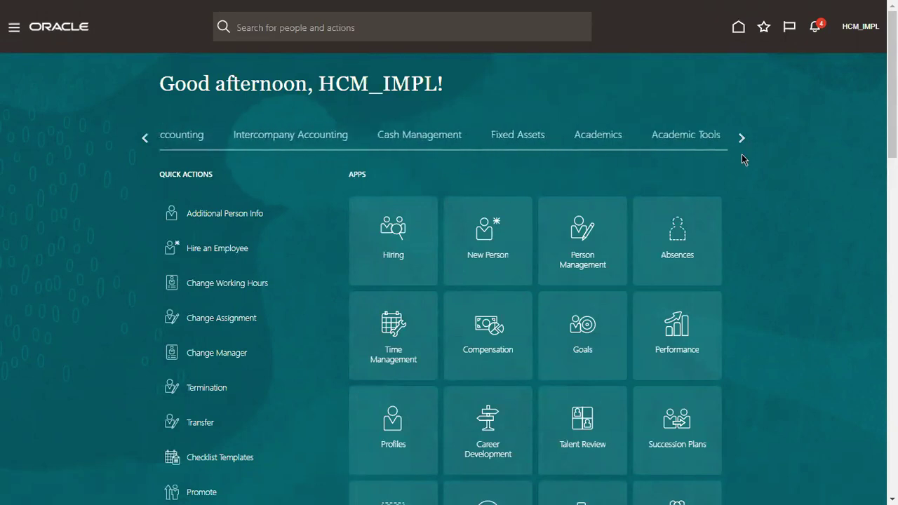
{"action": "left_click", "coordinate": [355, 135]}
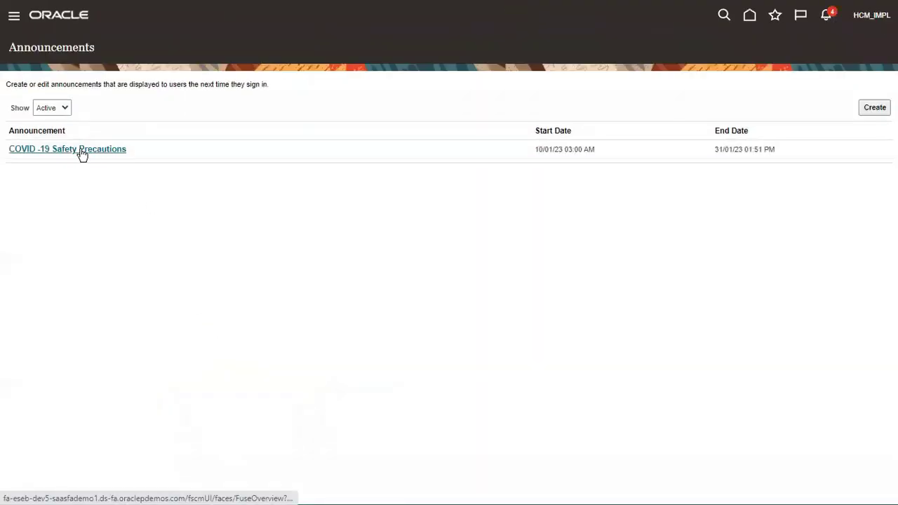
{"action": "left_click", "coordinate": [82, 150]}
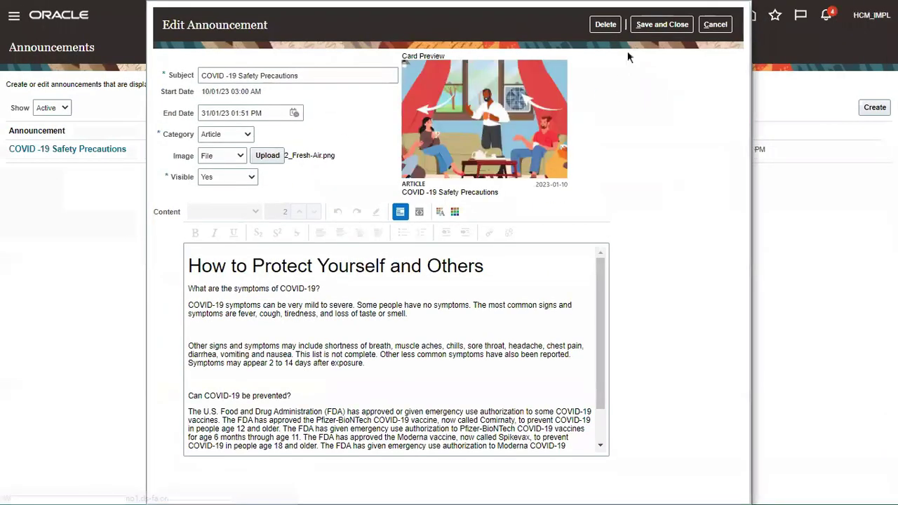
{"action": "left_click", "coordinate": [605, 25]}
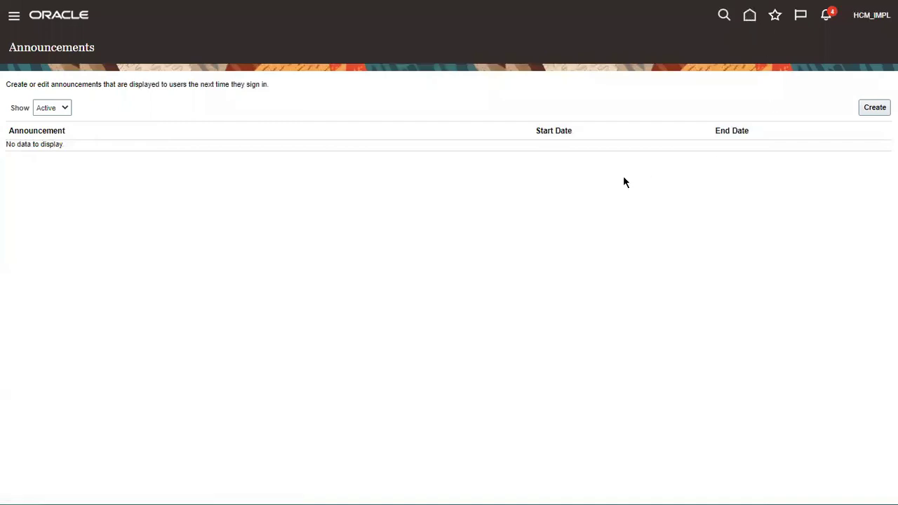
Return to the home page and check between Things to Finish and Analytics for the News and Announcements section
{"action": "key", "text": "alt+Left"}
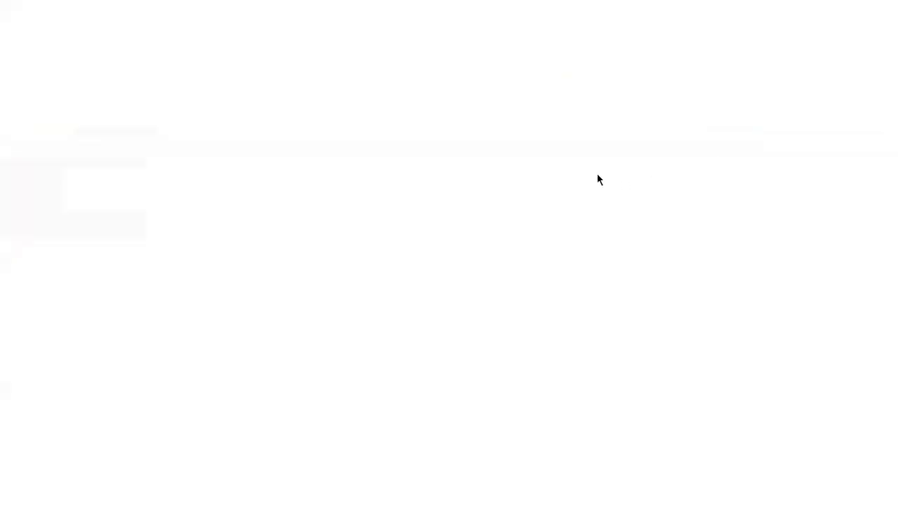
{"action": "scroll", "coordinate": [299, 215], "scroll_direction": "down", "scroll_amount": 2}
{"action": "scroll", "coordinate": [299, 215], "scroll_direction": "down", "scroll_amount": 8}
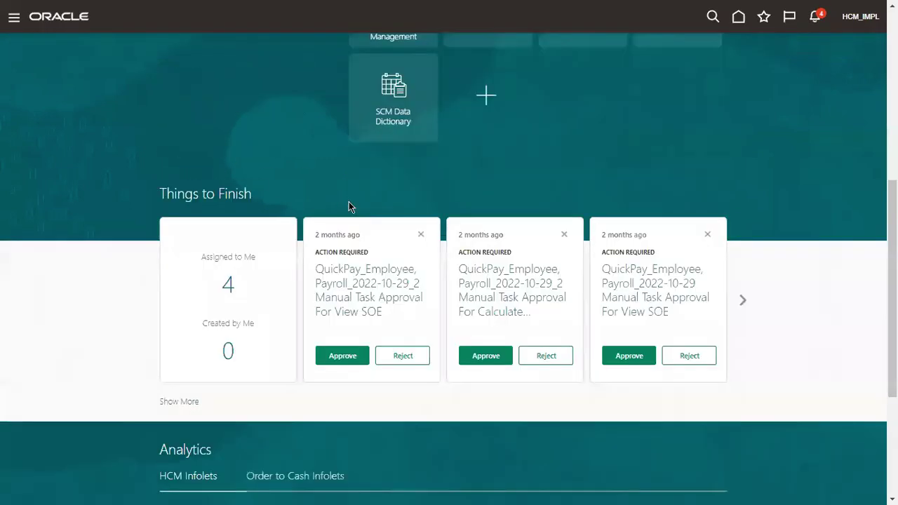
{"action": "scroll", "coordinate": [343, 182], "scroll_direction": "up", "scroll_amount": 4}
{"action": "left_click_drag", "start_coordinate": [167, 233], "coordinate": [255, 232]}
{"action": "scroll", "coordinate": [283, 332], "scroll_direction": "down", "scroll_amount": 2}
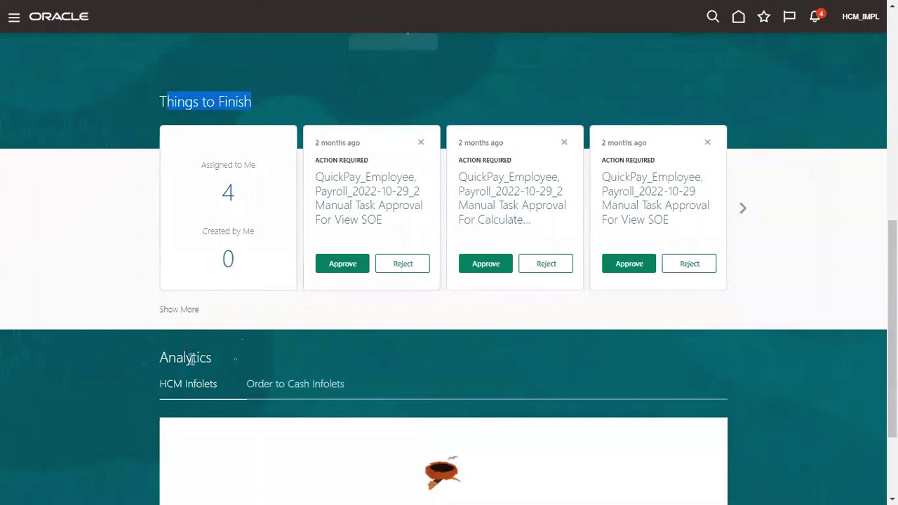
{"action": "scroll", "coordinate": [232, 356], "scroll_direction": "up", "scroll_amount": 8}
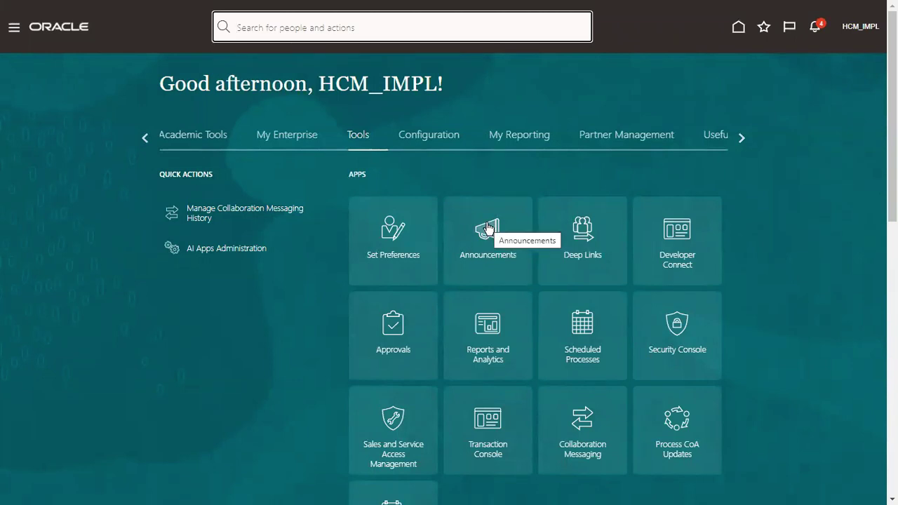
Open My Client Groups on the home page and look for the News and Announcements section there
{"action": "left_click", "coordinate": [147, 145]}
{"action": "double_click", "coordinate": [147, 145]}
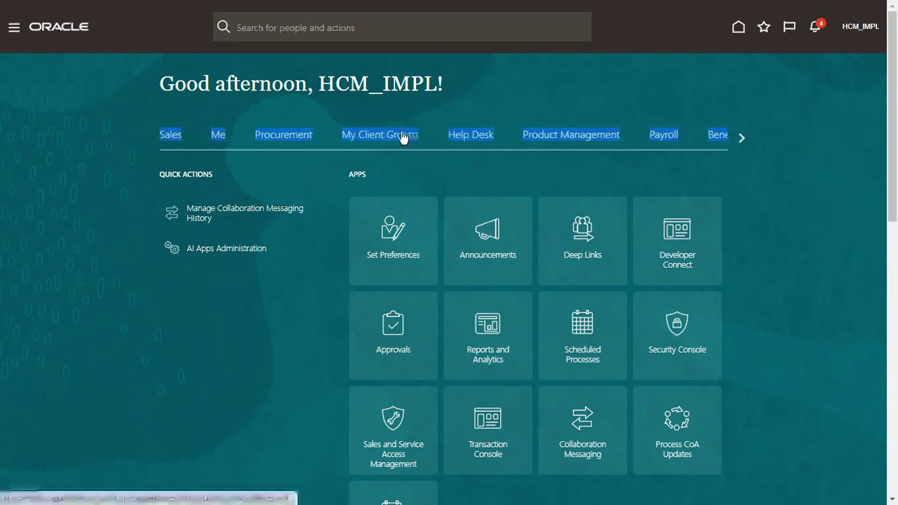
{"action": "left_click", "coordinate": [401, 136]}
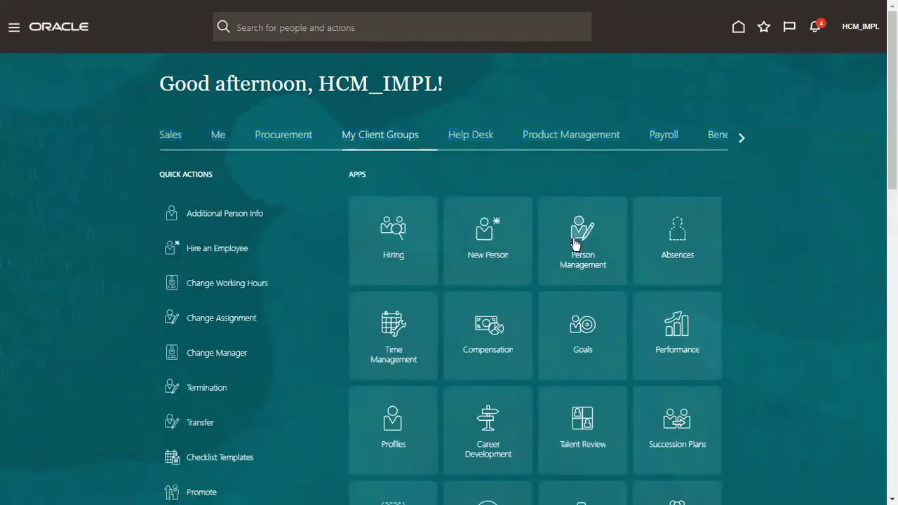
{"action": "scroll", "coordinate": [367, 333], "scroll_direction": "down", "scroll_amount": 8}
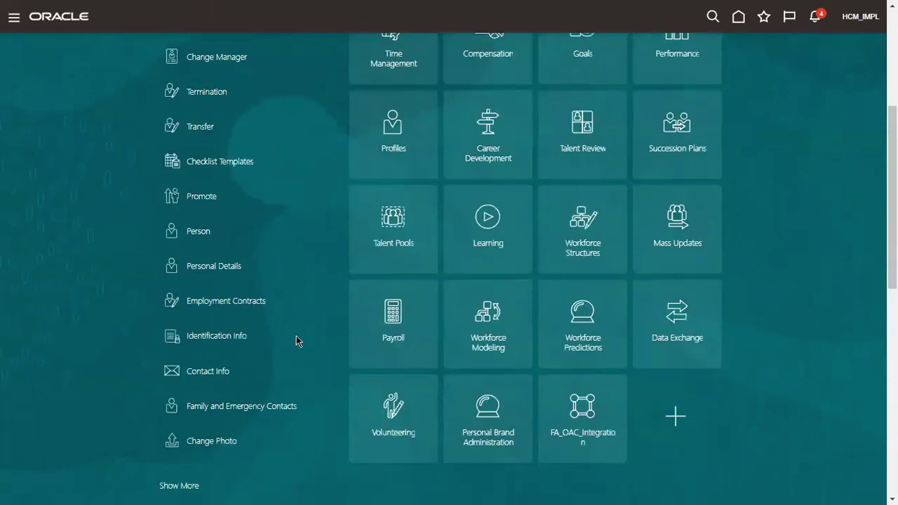